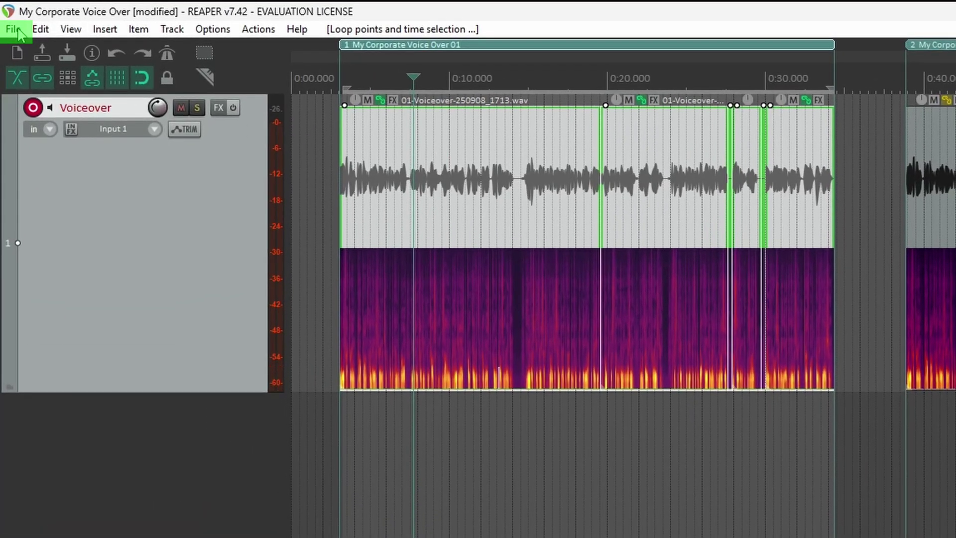
# Open the render settings for the My Corporate Voice Over 01 region
pyautogui.click(15, 30)
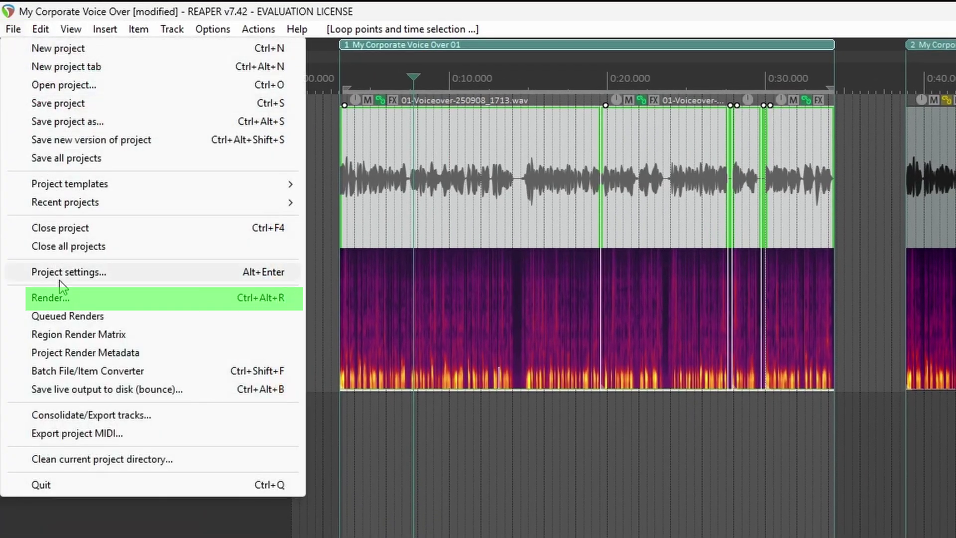
pyautogui.click(62, 301)
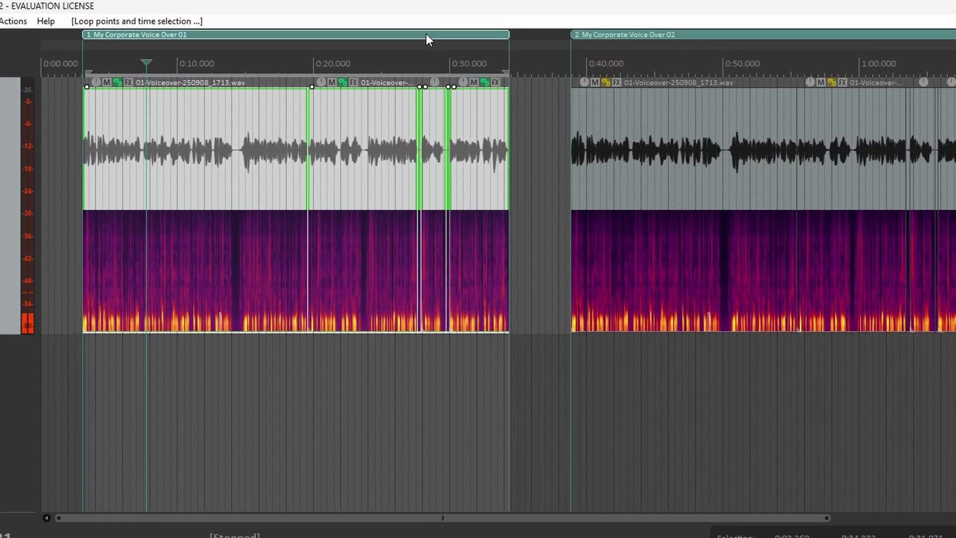
pyautogui.rightClick(427, 36)
pyautogui.click(468, 97)
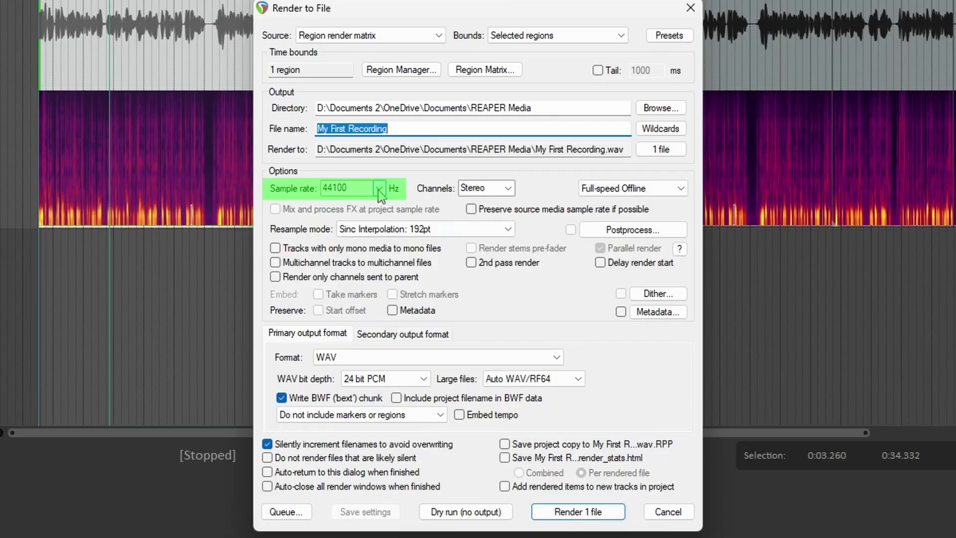
# Set the render sample rate to 48000 Hz and the channels to Mono
pyautogui.click(379, 190)
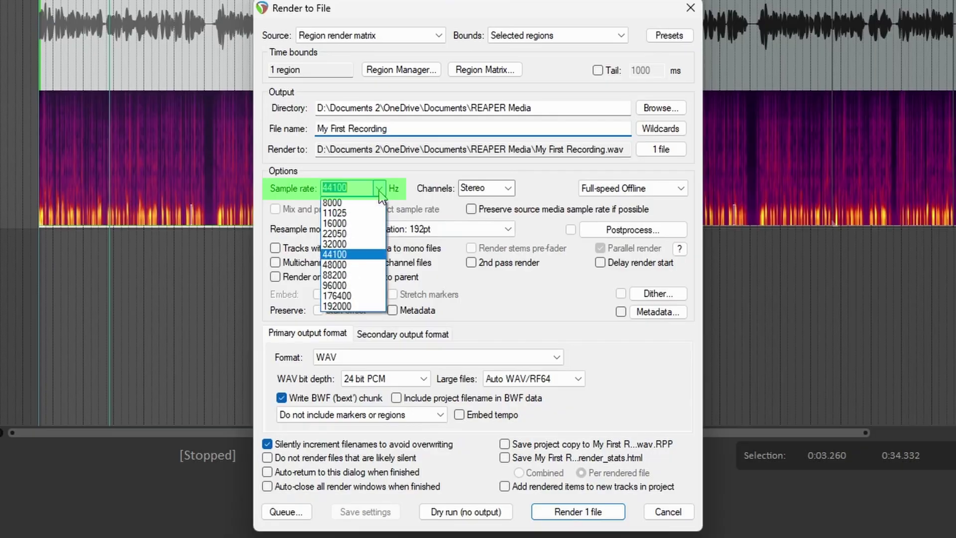
pyautogui.click(378, 266)
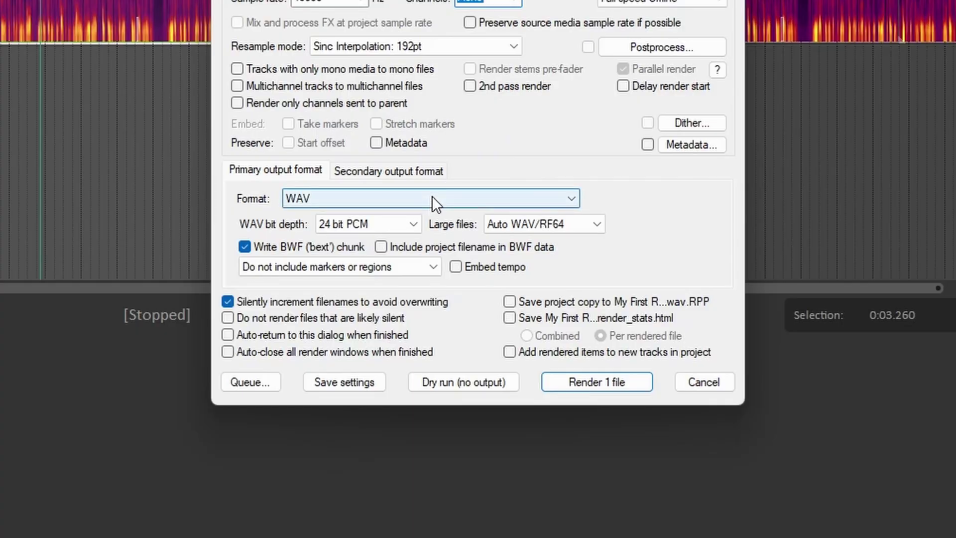
# Set the primary output format to MP3 with constant bitrate (CBR) mode at 192 kbps
pyautogui.click(431, 196)
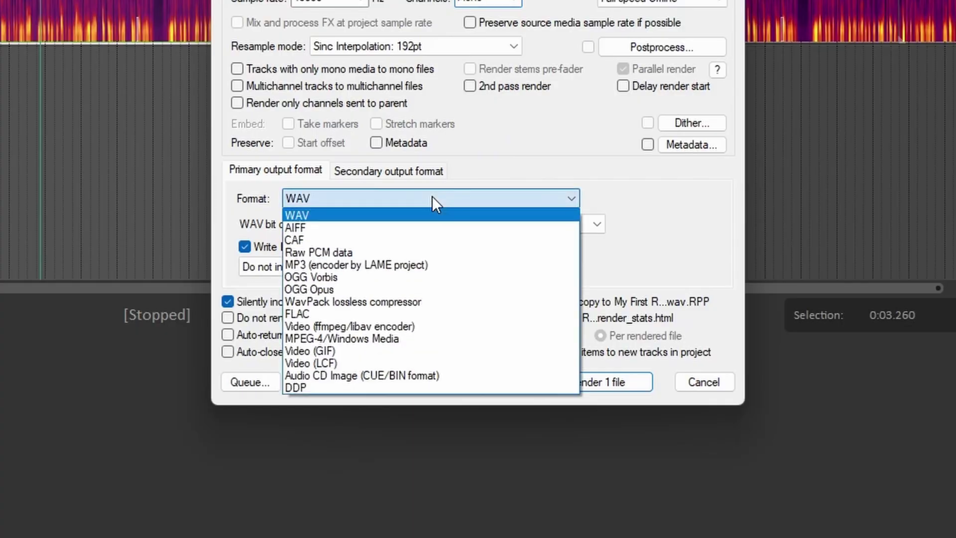
pyautogui.click(351, 260)
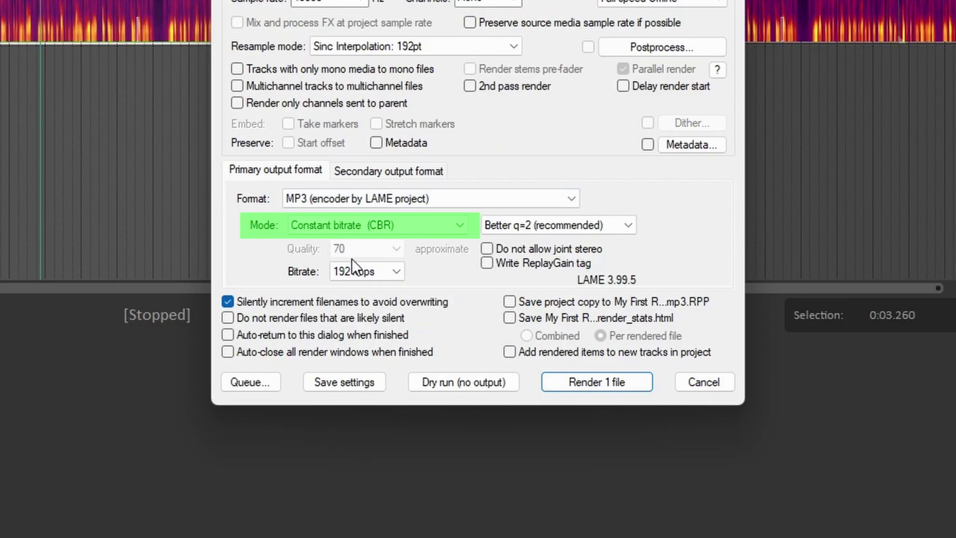
pyautogui.click(453, 227)
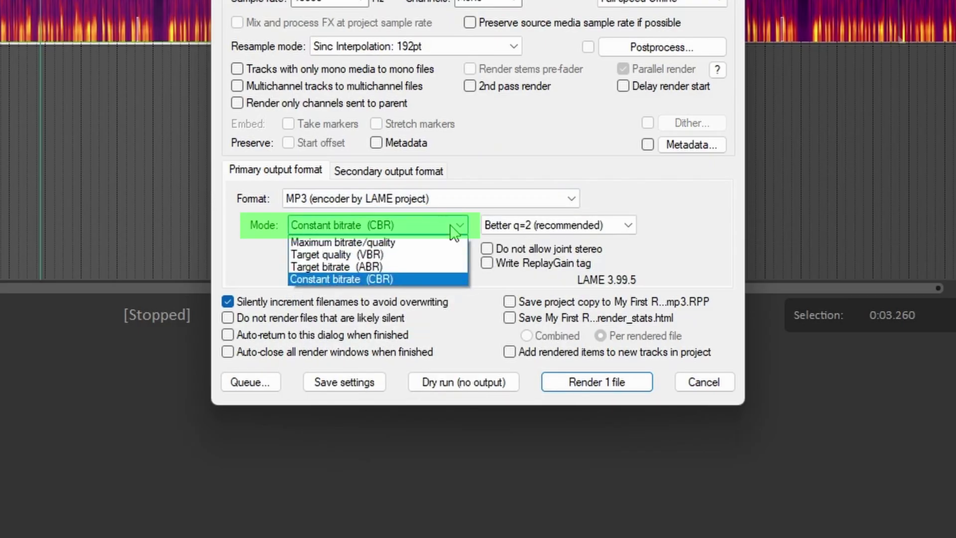
pyautogui.click(410, 276)
pyautogui.click(395, 271)
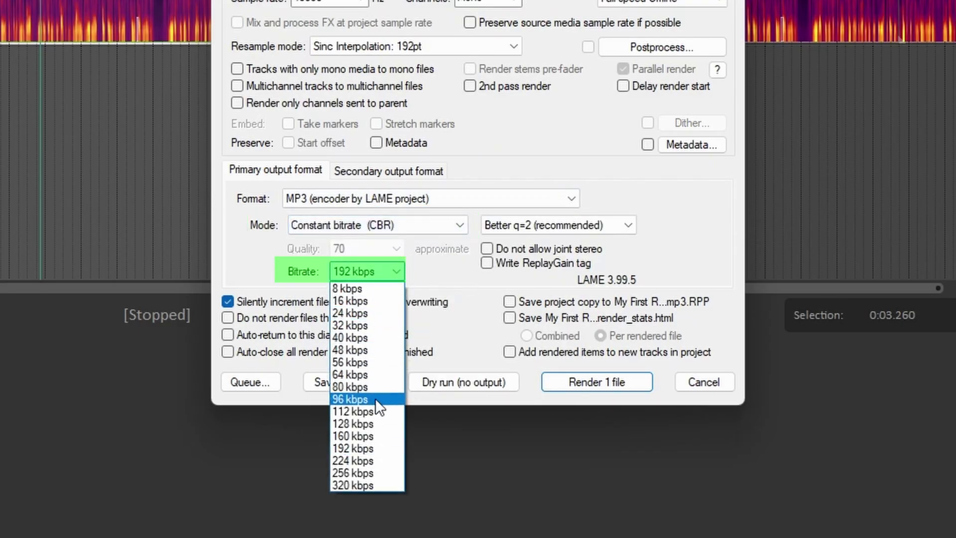
pyautogui.click(375, 447)
# Set the secondary output format to WAV at 24 bit PCM, without including markers or regions
pyautogui.click(395, 170)
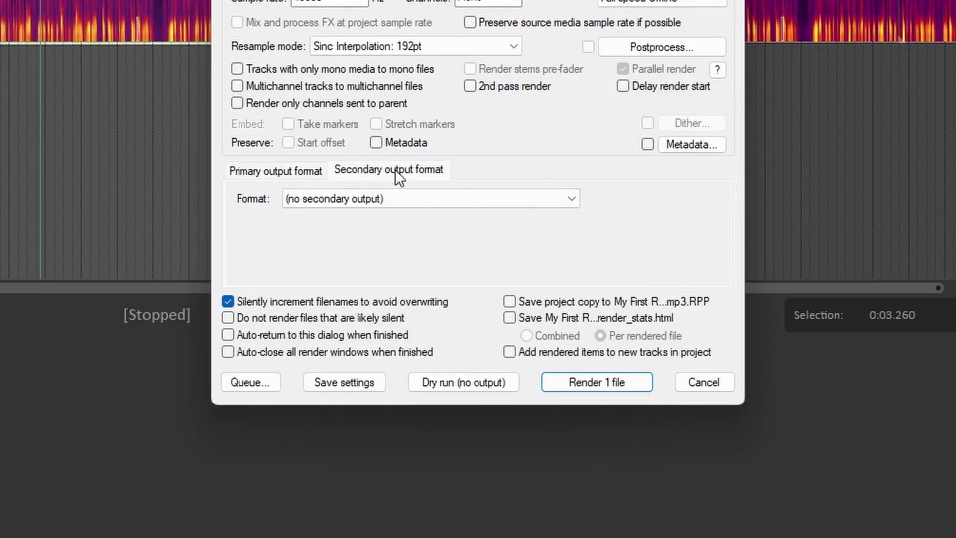
pyautogui.click(391, 209)
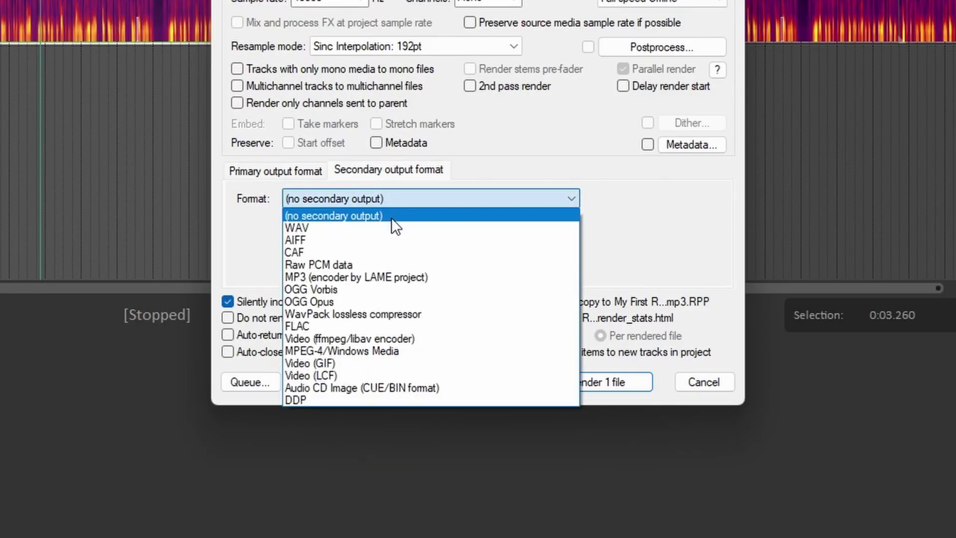
pyautogui.click(391, 230)
pyautogui.click(392, 229)
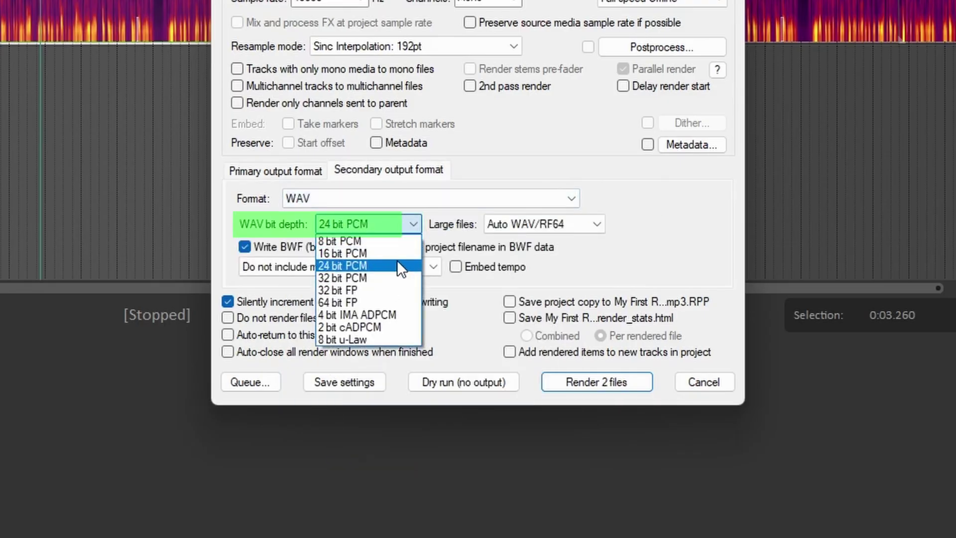
pyautogui.click(388, 261)
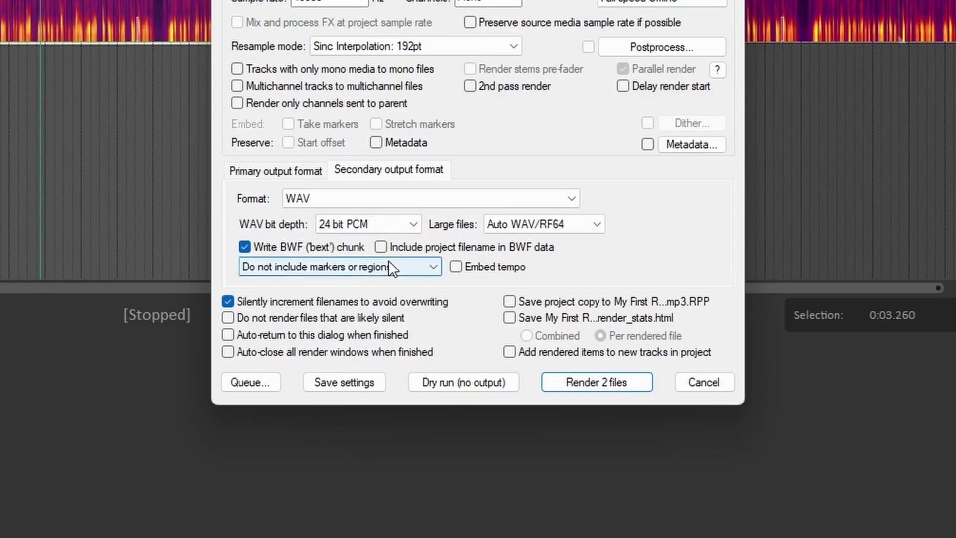
pyautogui.click(393, 266)
pyautogui.click(397, 285)
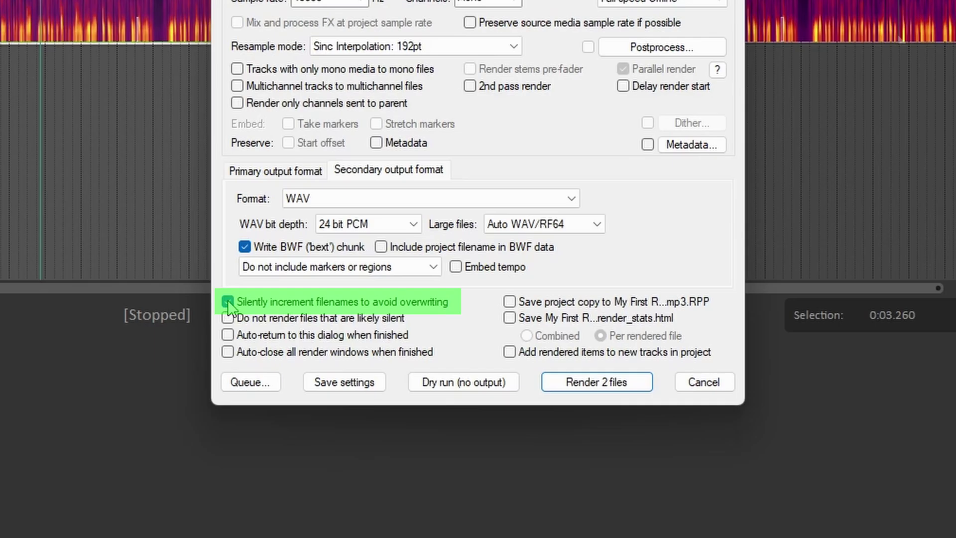
pyautogui.click(227, 353)
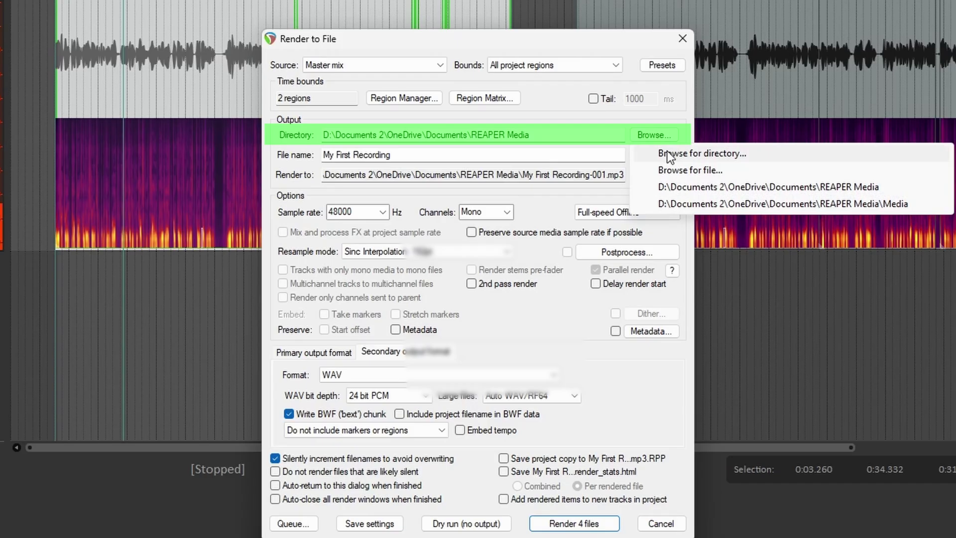
# Browse for a new output directory and set the render source to Master mix
pyautogui.click(669, 153)
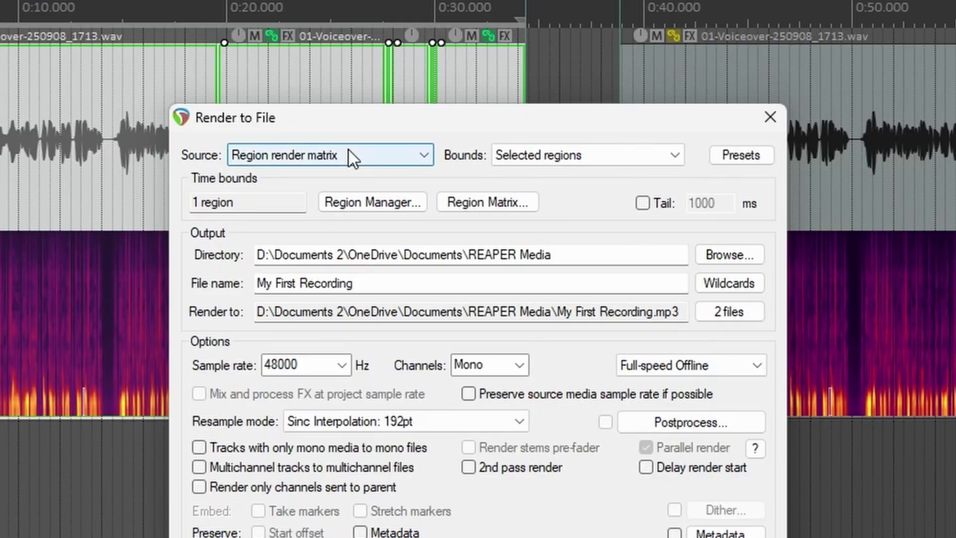
pyautogui.click(349, 152)
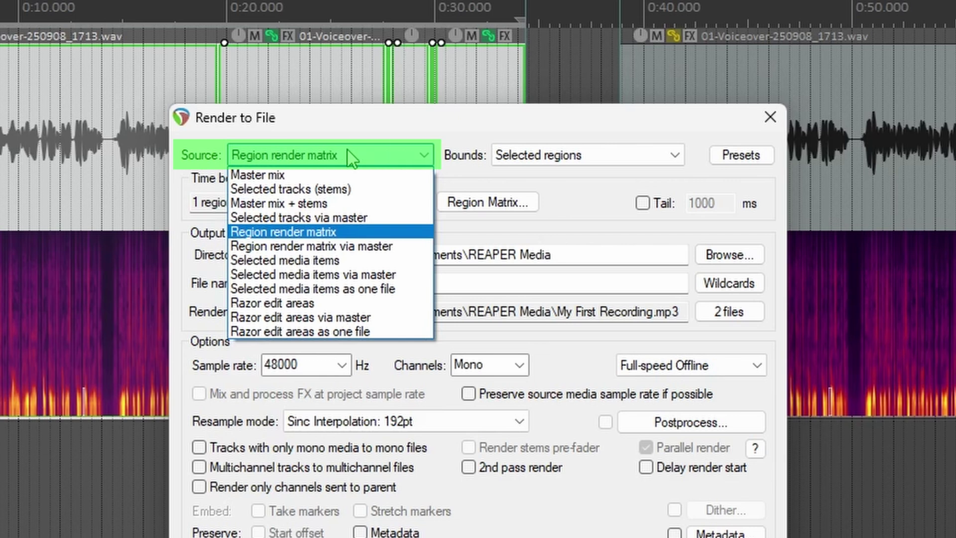
pyautogui.click(347, 179)
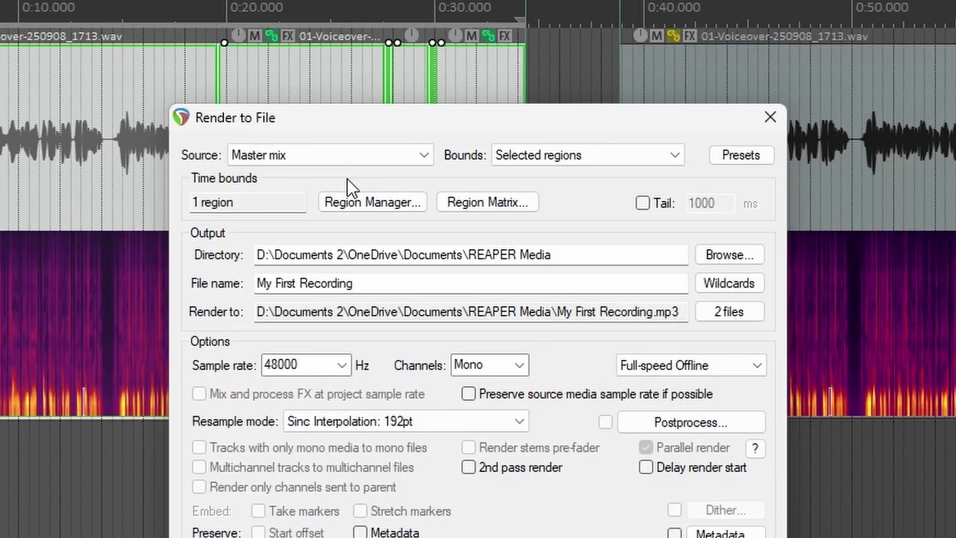
# Try the Custom time range, Entire project and Time selection options for the render bounds
pyautogui.click(558, 157)
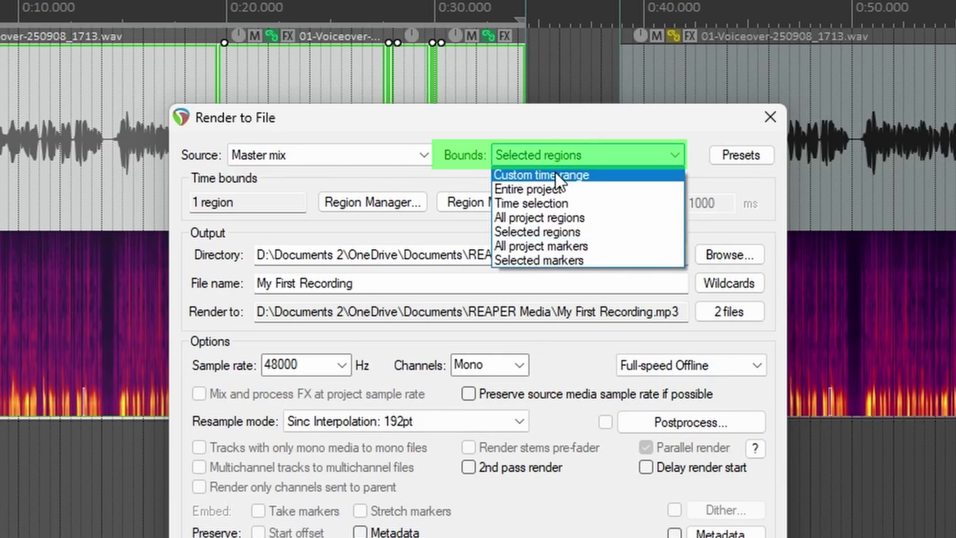
pyautogui.click(556, 174)
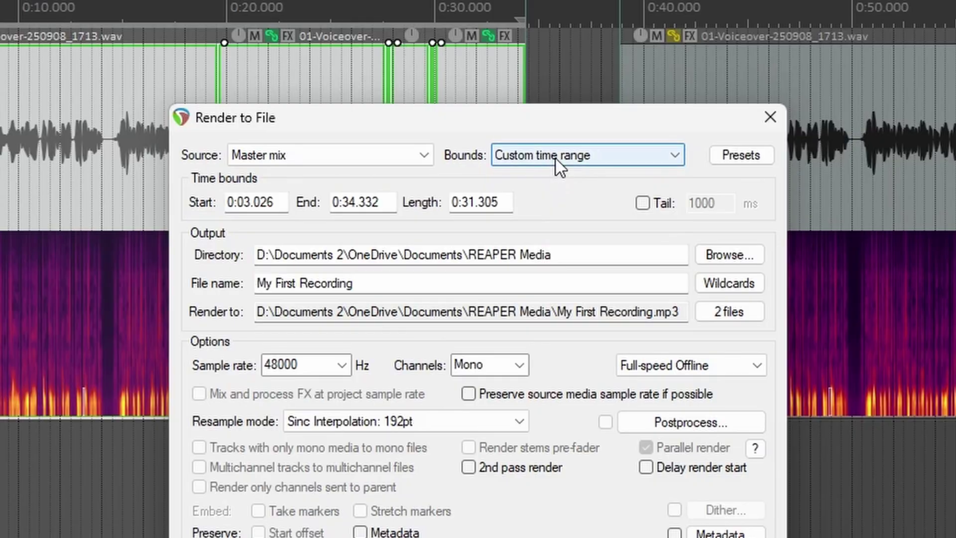
pyautogui.click(556, 159)
pyautogui.click(557, 191)
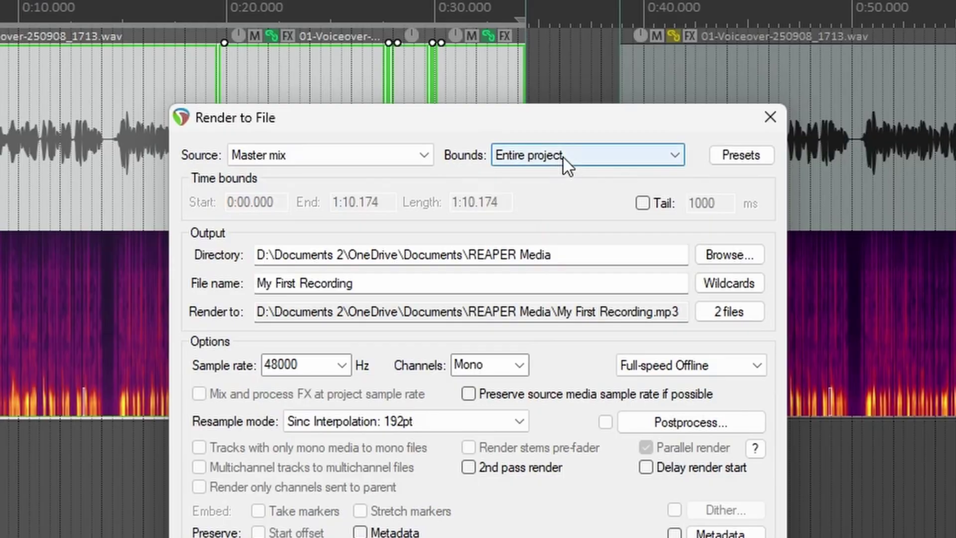
pyautogui.click(563, 157)
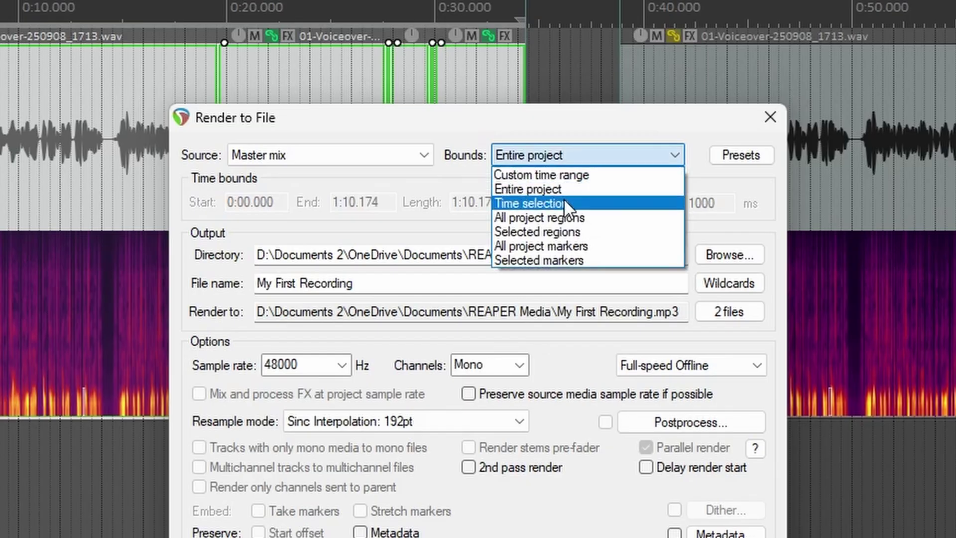
pyautogui.click(565, 202)
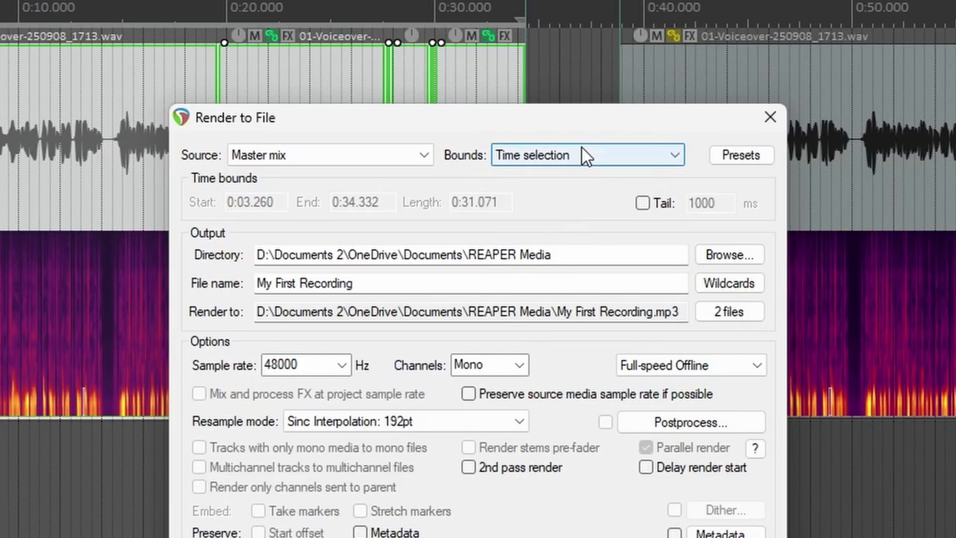
# Set the render bounds to All project regions and render the files
pyautogui.click(581, 149)
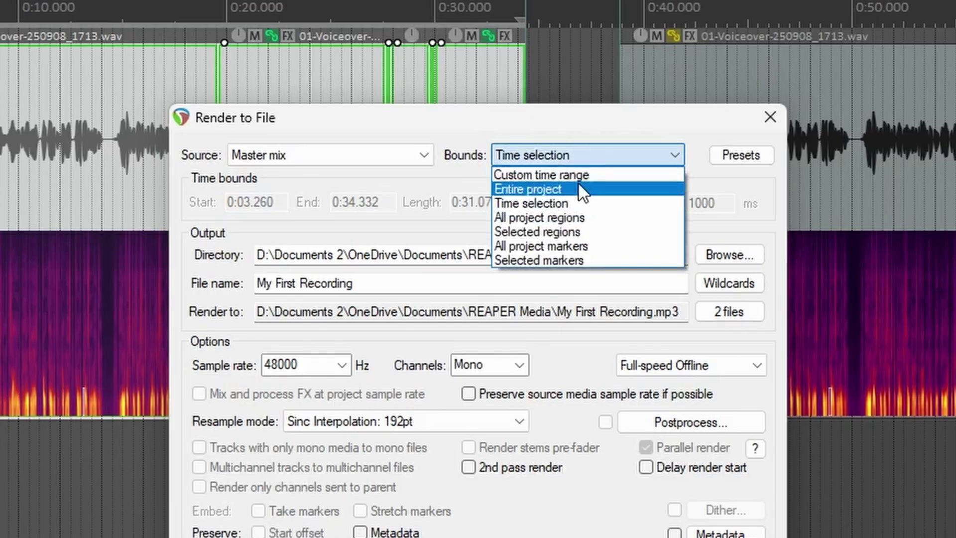
pyautogui.click(574, 216)
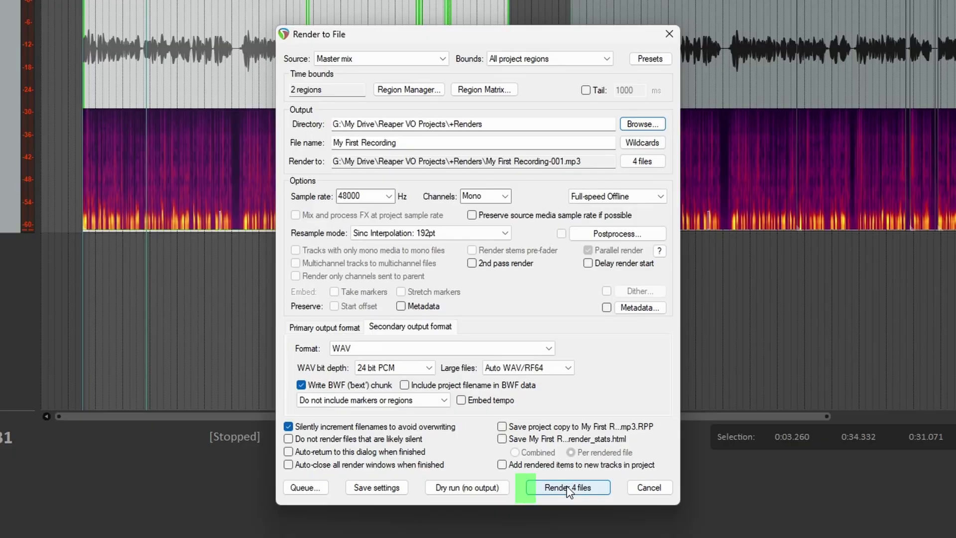
pyautogui.click(566, 486)
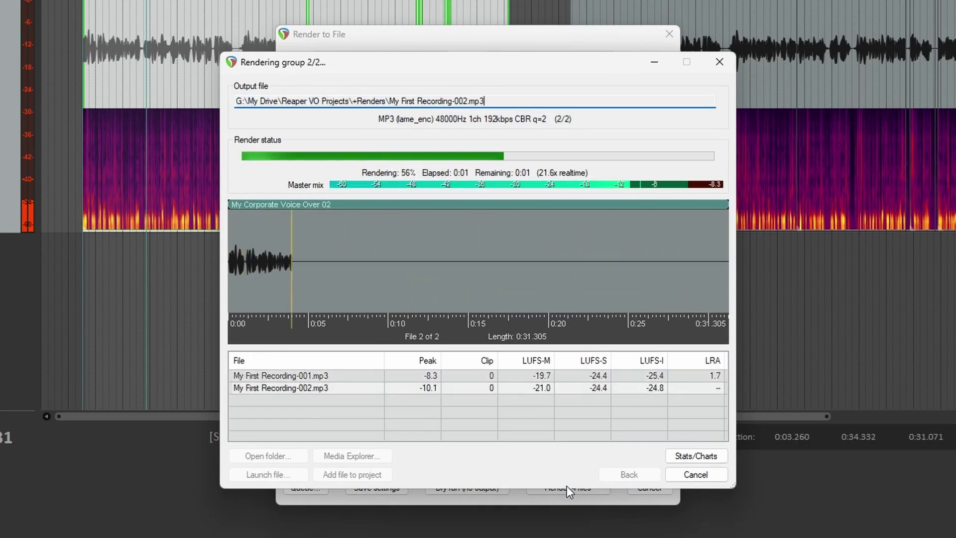
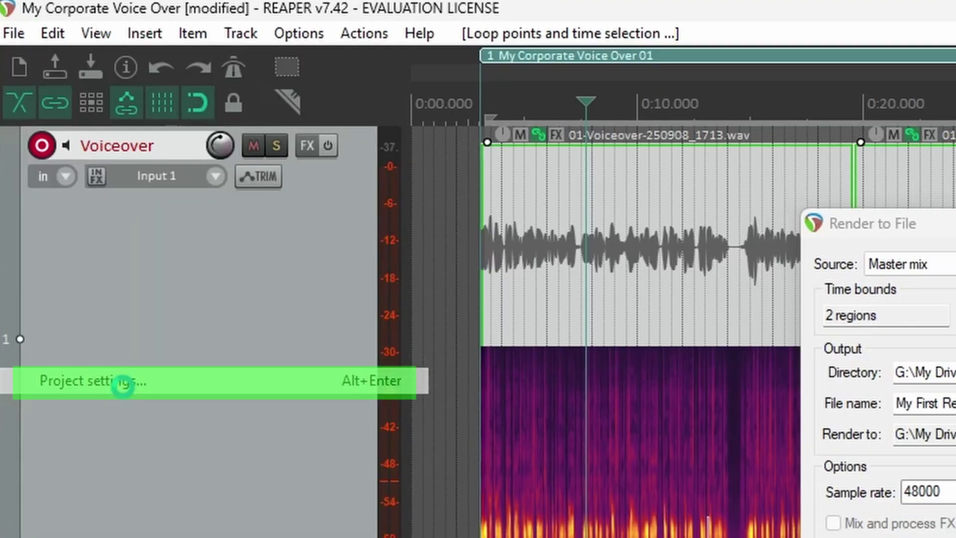
# Open the project settings and enter the author's name in the project notes
pyautogui.click(131, 395)
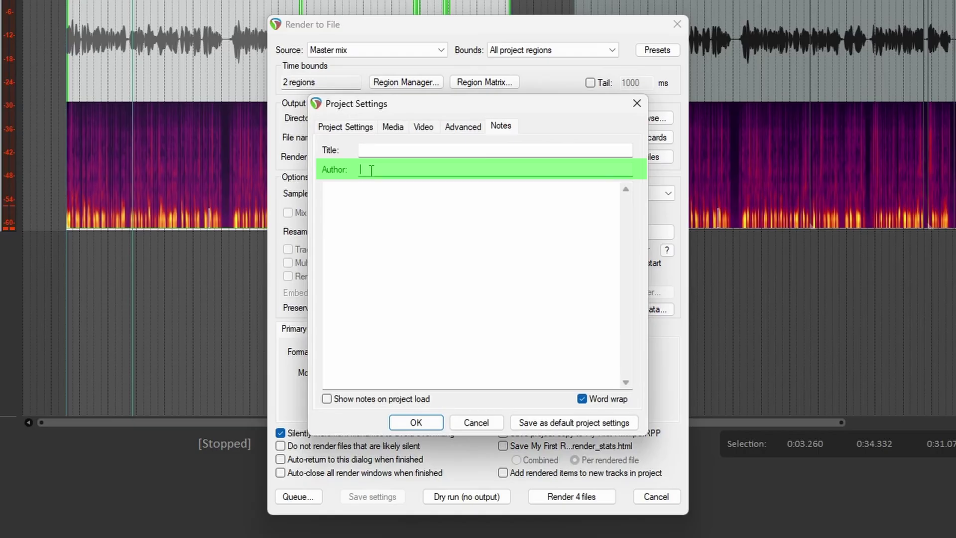
pyautogui.write('richard')
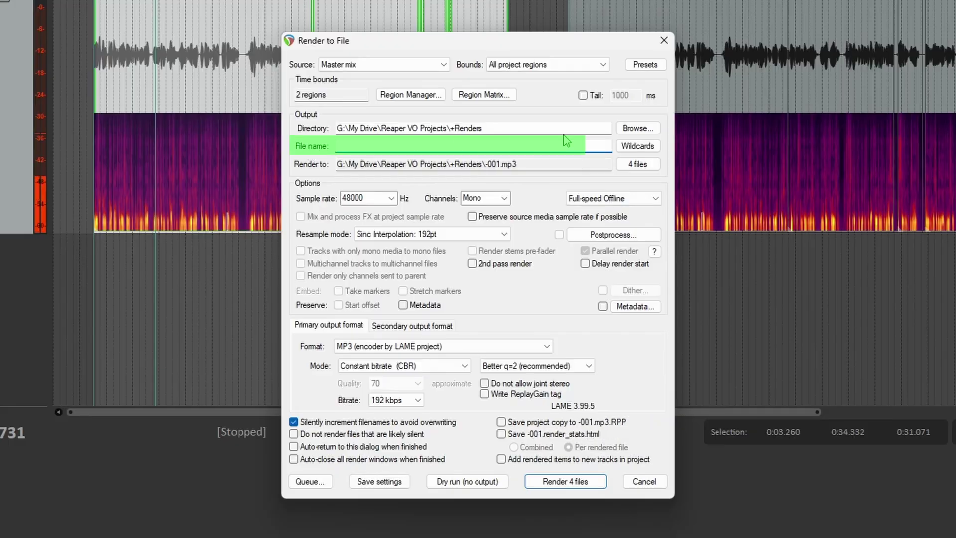
# Build the render file name from the $author and $project wildcards, separated by an underscore
pyautogui.click(639, 147)
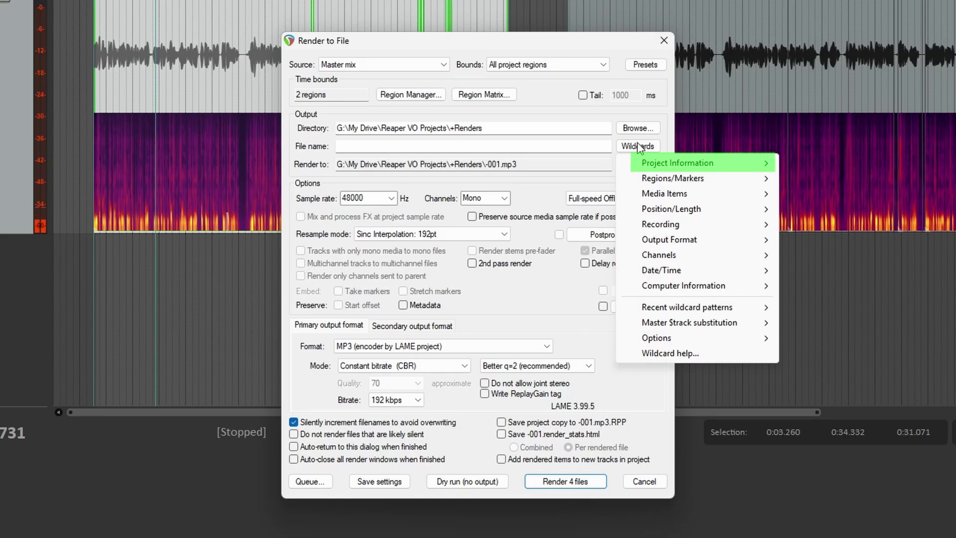
pyautogui.moveTo(693, 166)
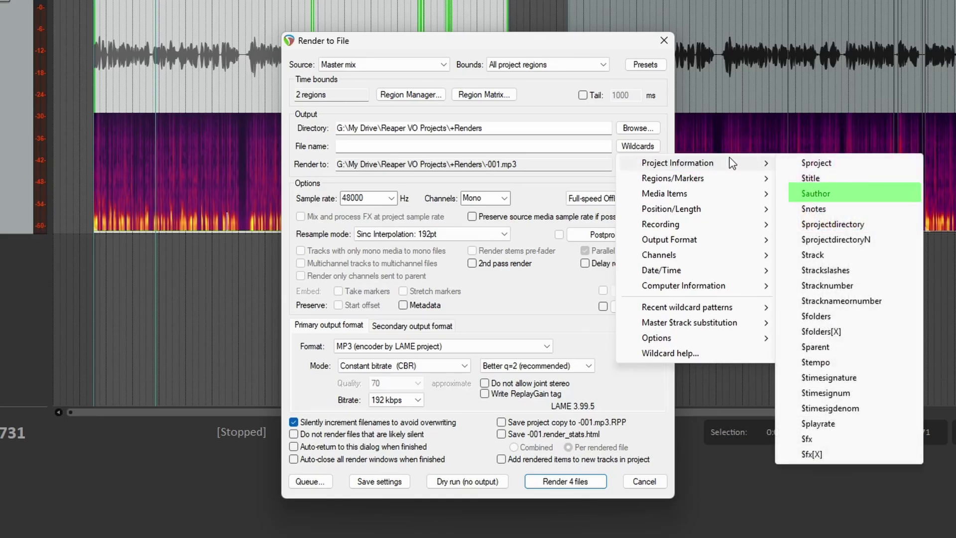
pyautogui.click(816, 195)
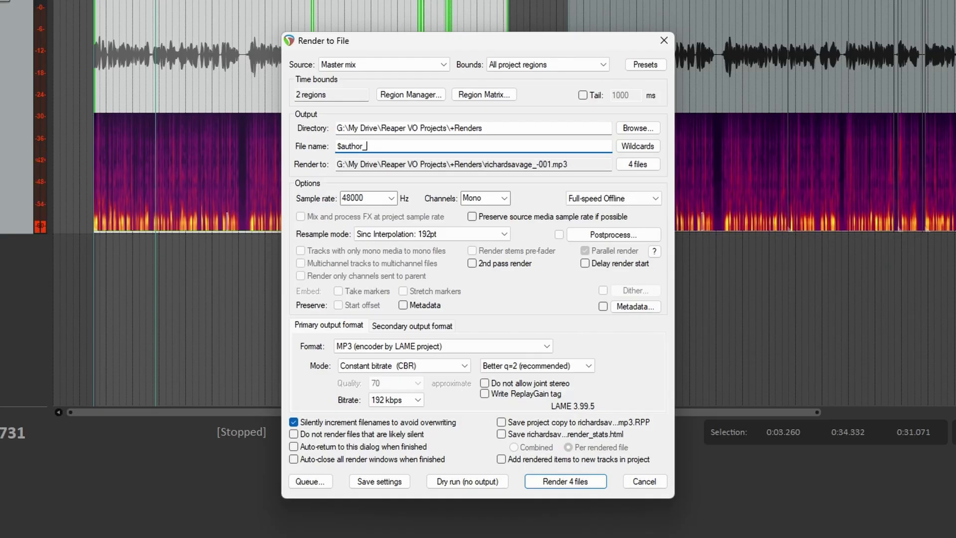
pyautogui.write('_')
pyautogui.click(638, 146)
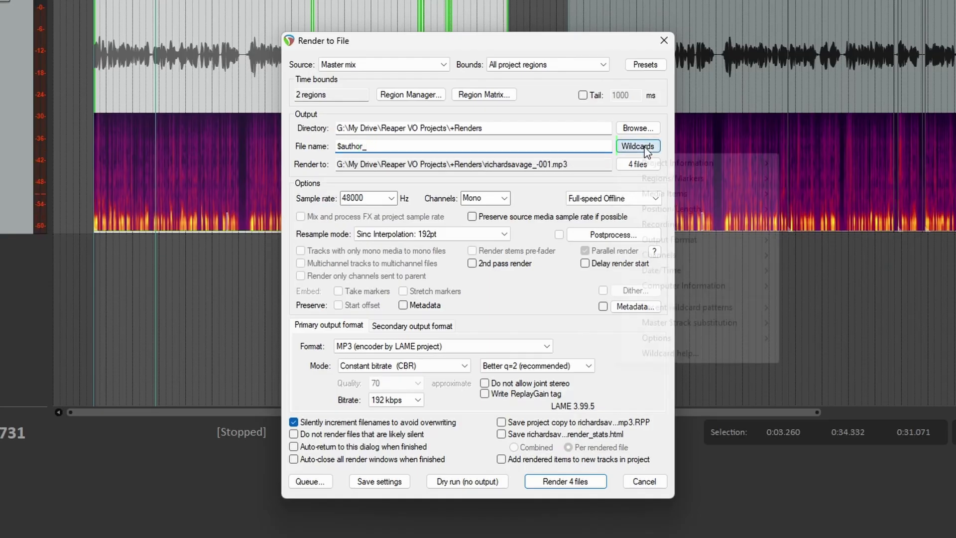
pyautogui.moveTo(699, 167)
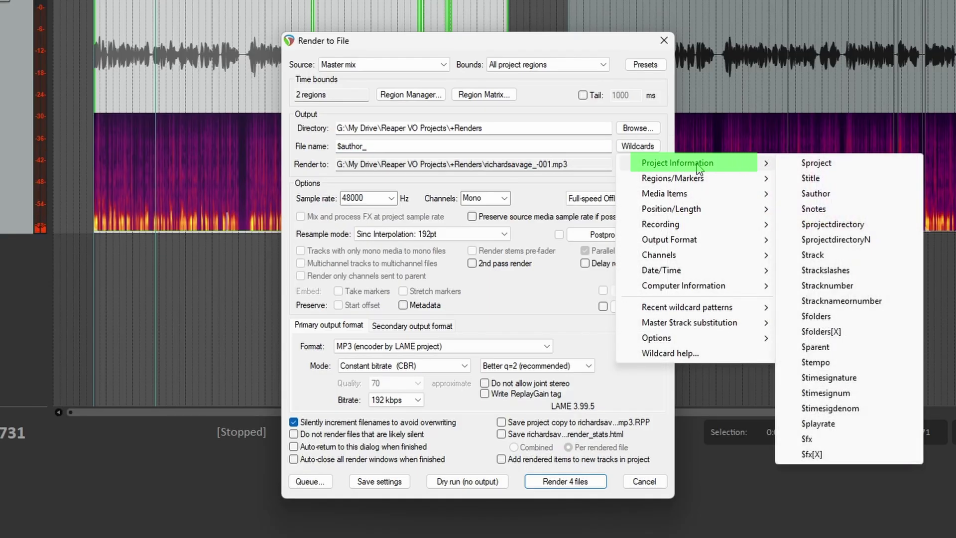
pyautogui.click(817, 163)
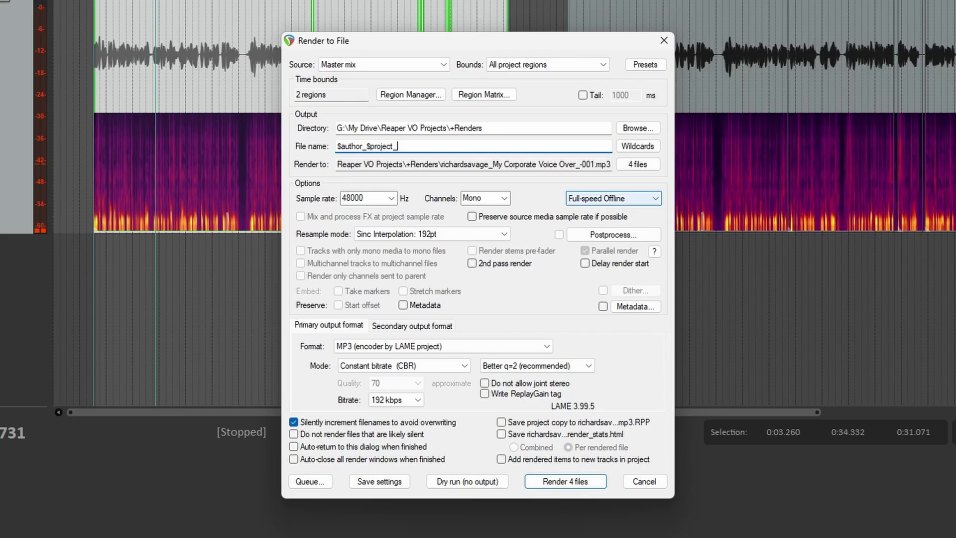
# Append the $region and $format wildcards with underscores, making the file name $author_$project_$region_$format
pyautogui.click(656, 147)
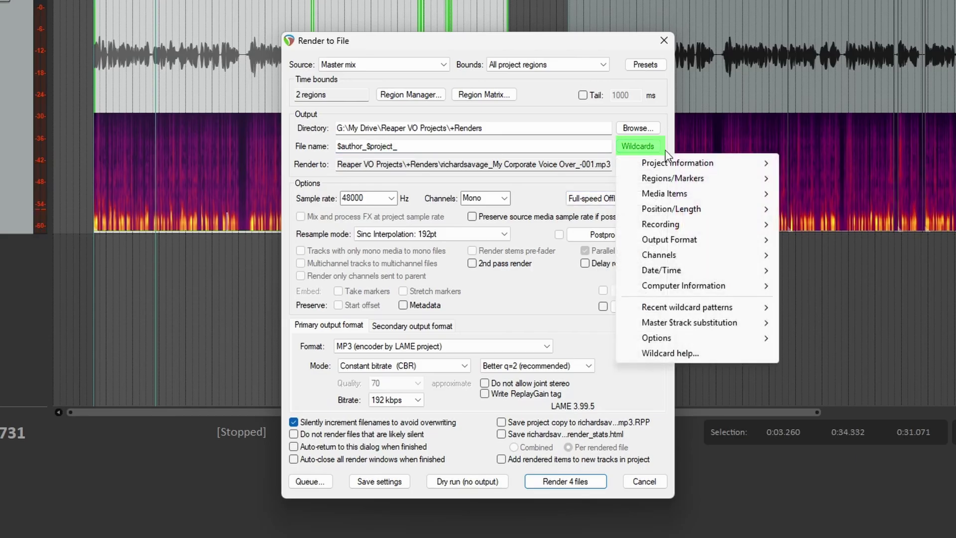
pyautogui.moveTo(690, 178)
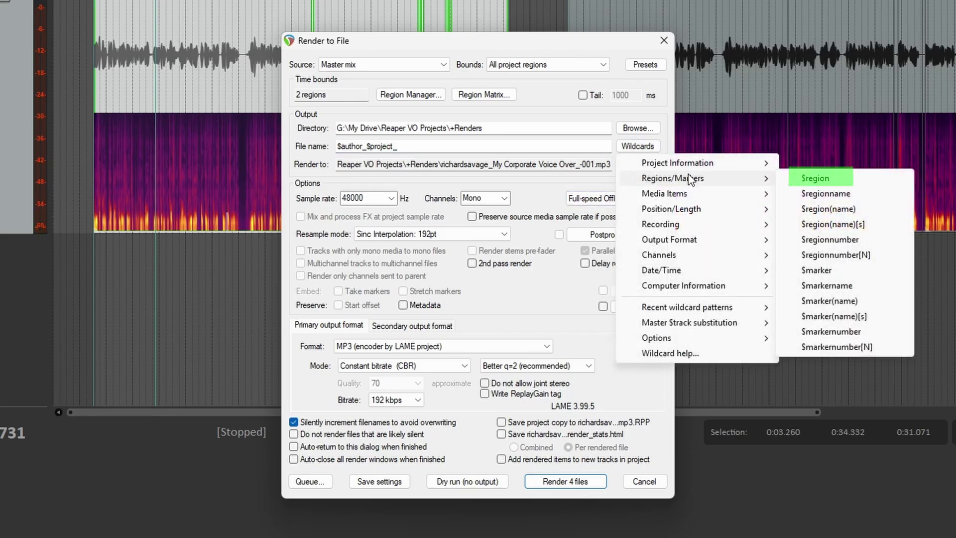
pyautogui.click(827, 179)
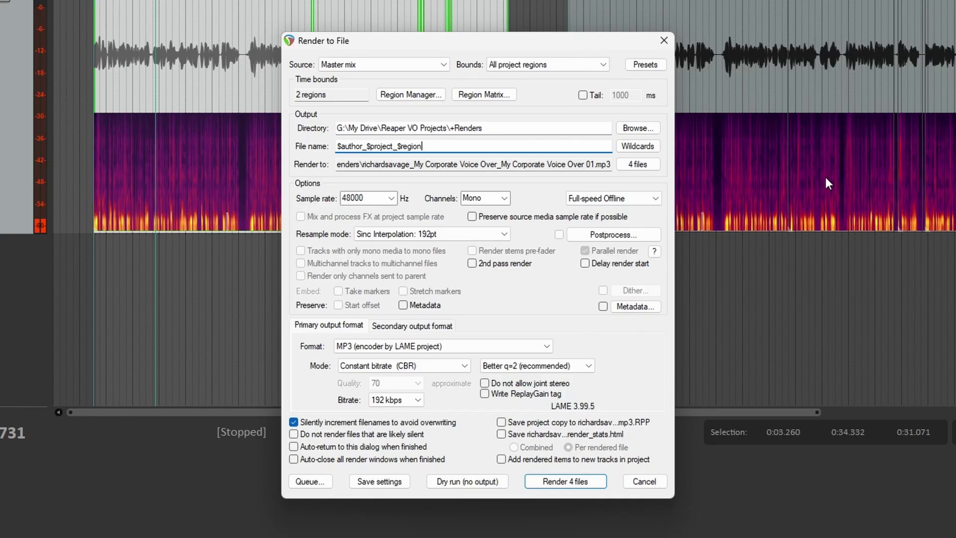
pyautogui.write('_')
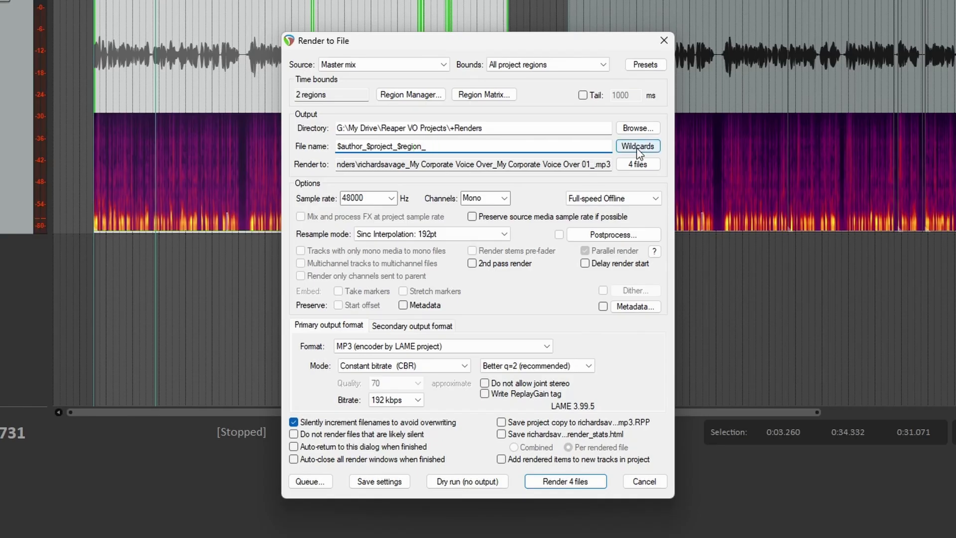
pyautogui.click(638, 146)
pyautogui.moveTo(726, 239)
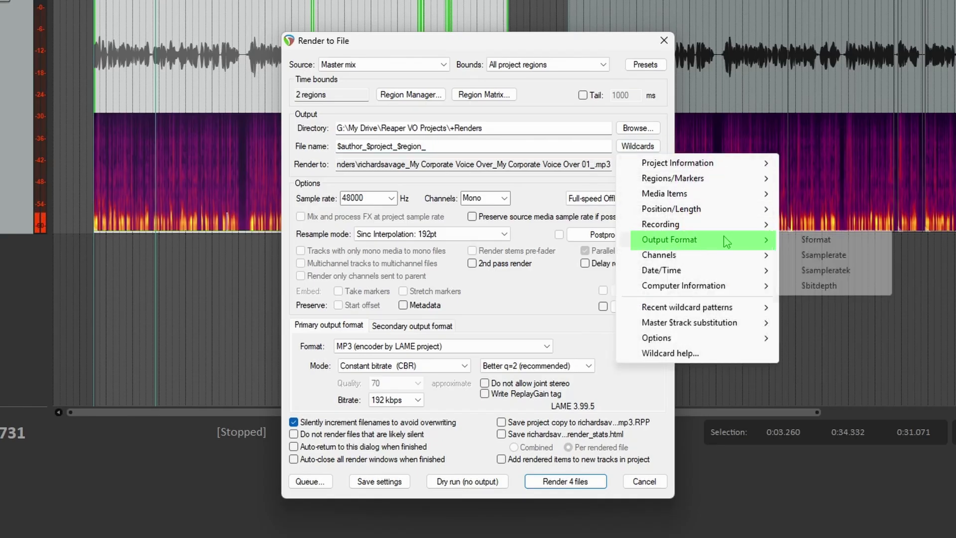
pyautogui.click(816, 240)
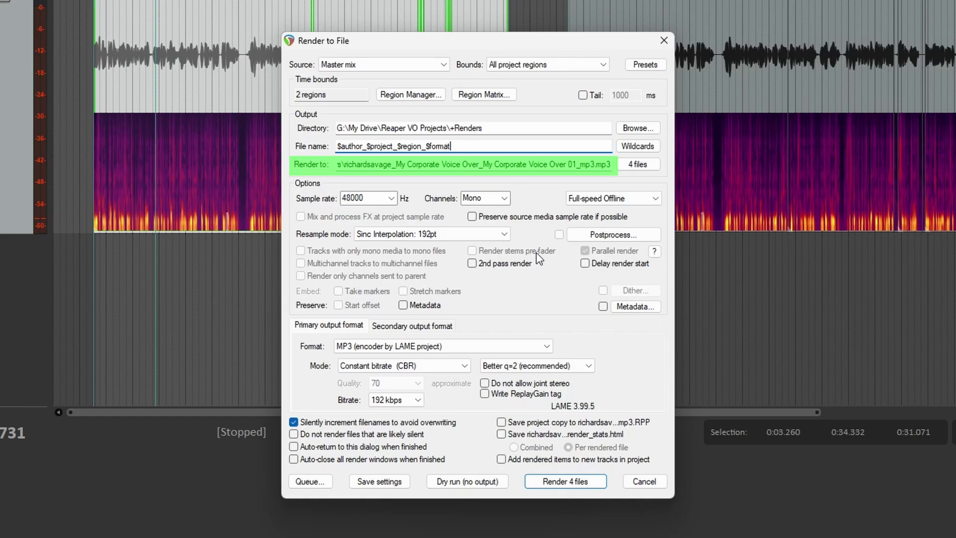
# Render the project regions in the primary MP3 and secondary WAV formats and open their output folder
pyautogui.hotkey('ctrl', 'Tab')
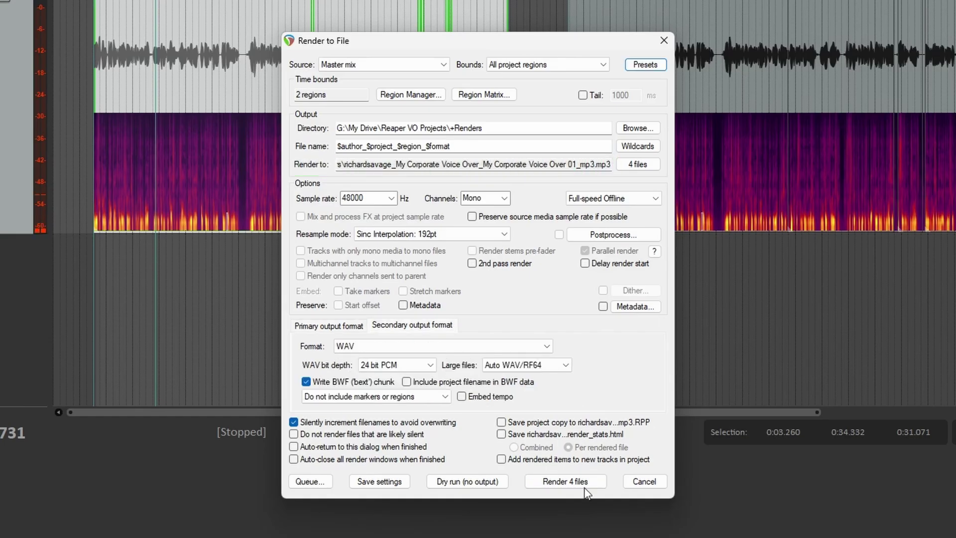
pyautogui.click(580, 481)
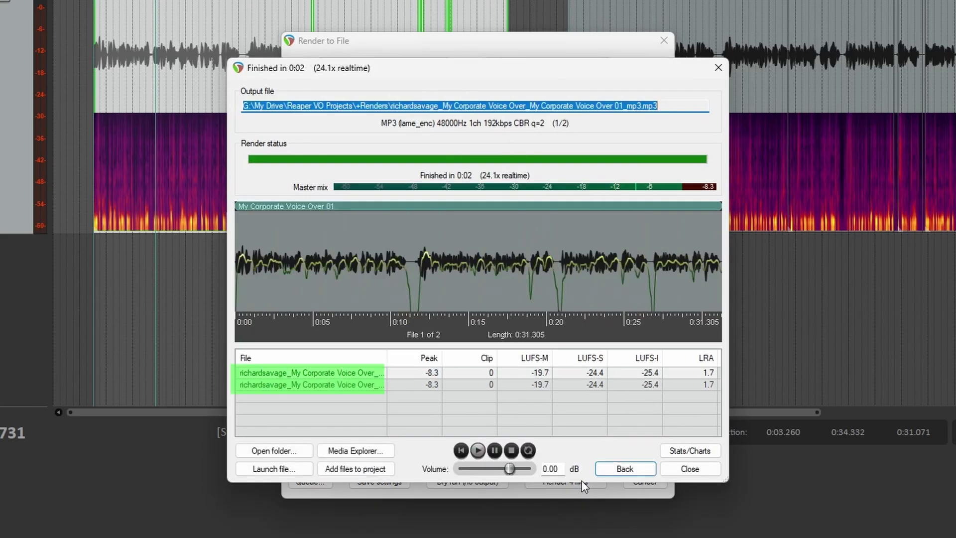
pyautogui.click(279, 451)
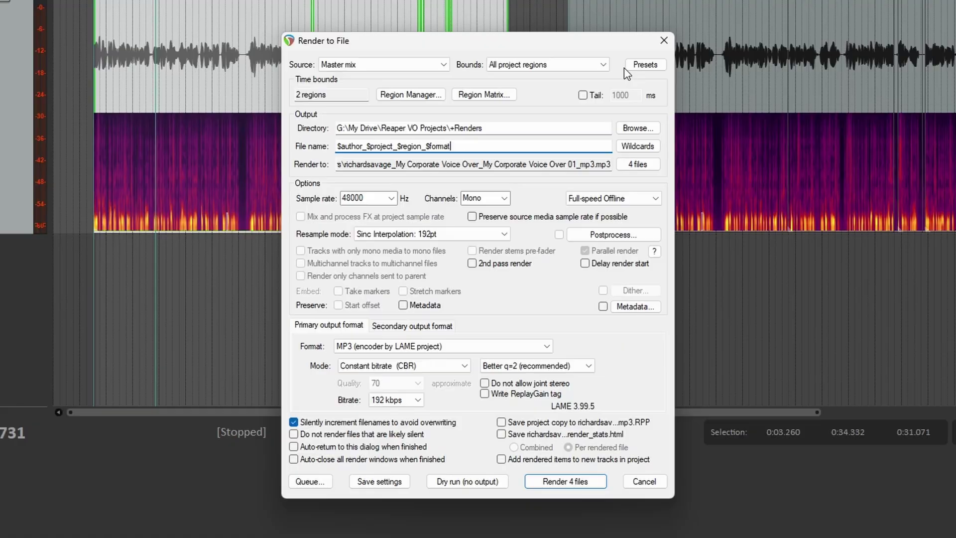
# Save all render settings as a preset named with the client's first name, without metadata or the output directory
pyautogui.click(644, 65)
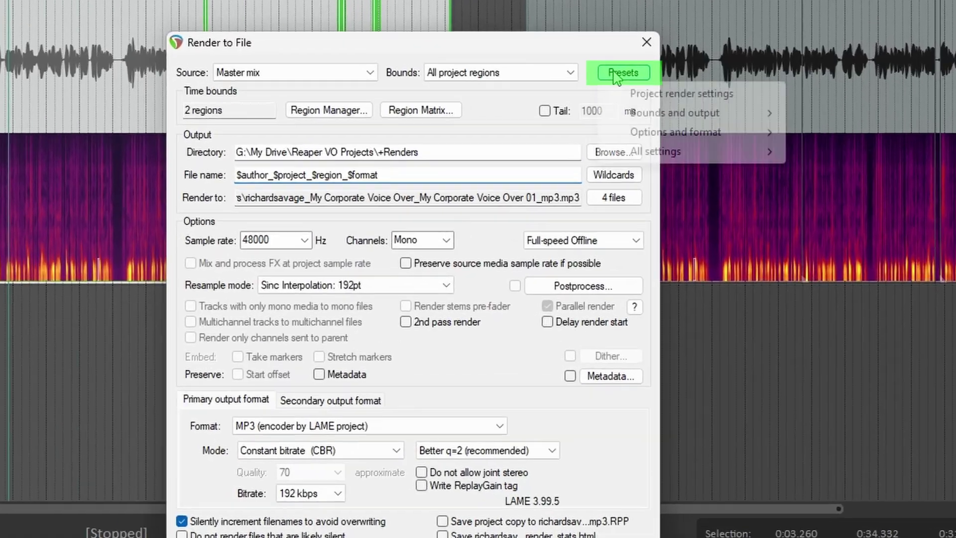
pyautogui.moveTo(694, 130)
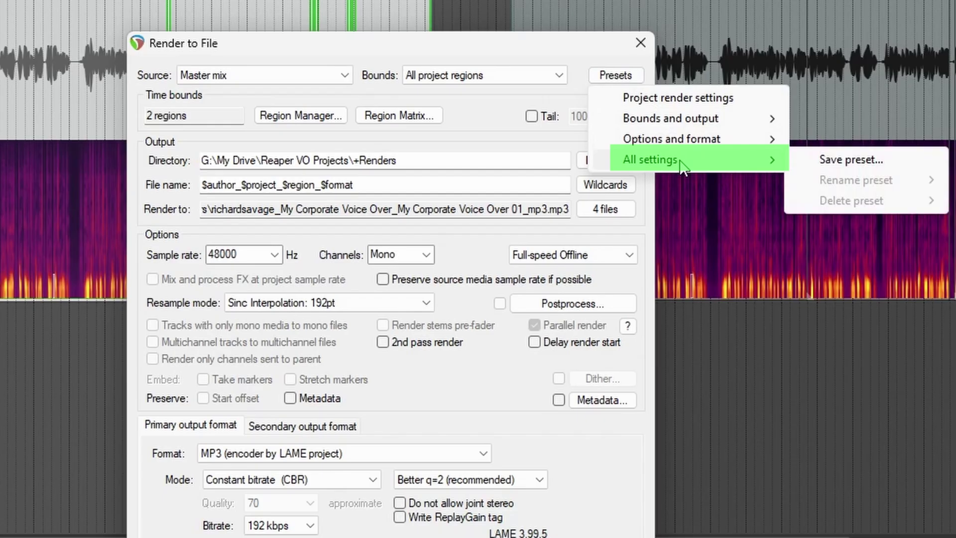
pyautogui.click(842, 160)
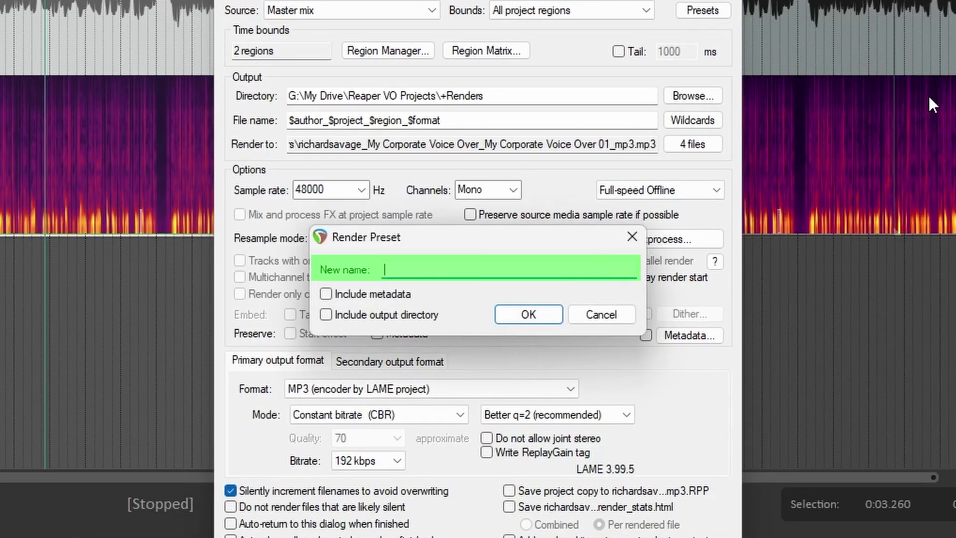
pyautogui.write('Pavel')
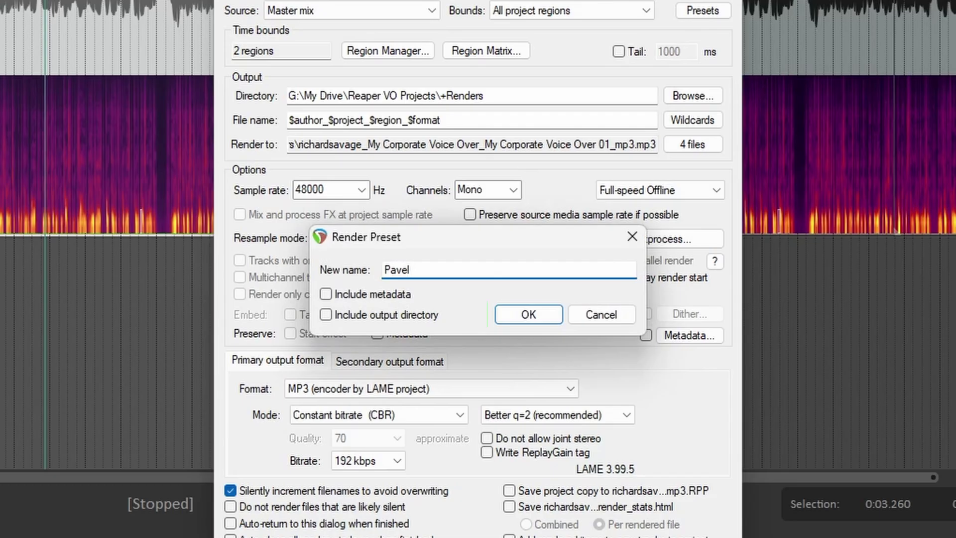
pyautogui.click(525, 314)
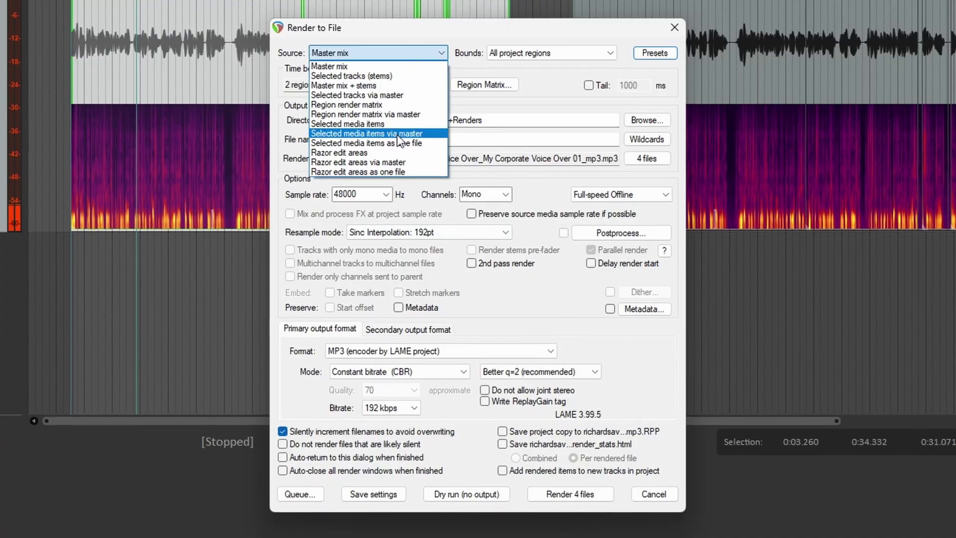
# Set the render source to Selected media items via master and replace the file name with "fdgbhdrfhn ws"
pyautogui.click(396, 135)
pyautogui.click(498, 139)
pyautogui.hotkey('ctrl', 'a')
pyautogui.write('fdgbhdrfhn ws')
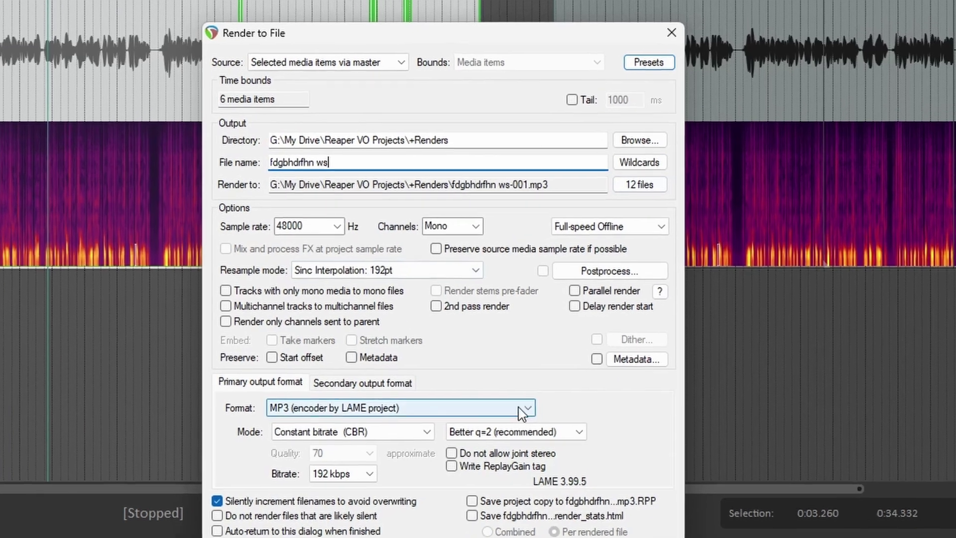
# Set the primary output format to FLAC and the secondary output format to Video (GIF)
pyautogui.click(520, 413)
pyautogui.click(299, 421)
pyautogui.click(362, 382)
pyautogui.click(498, 407)
pyautogui.click(349, 531)
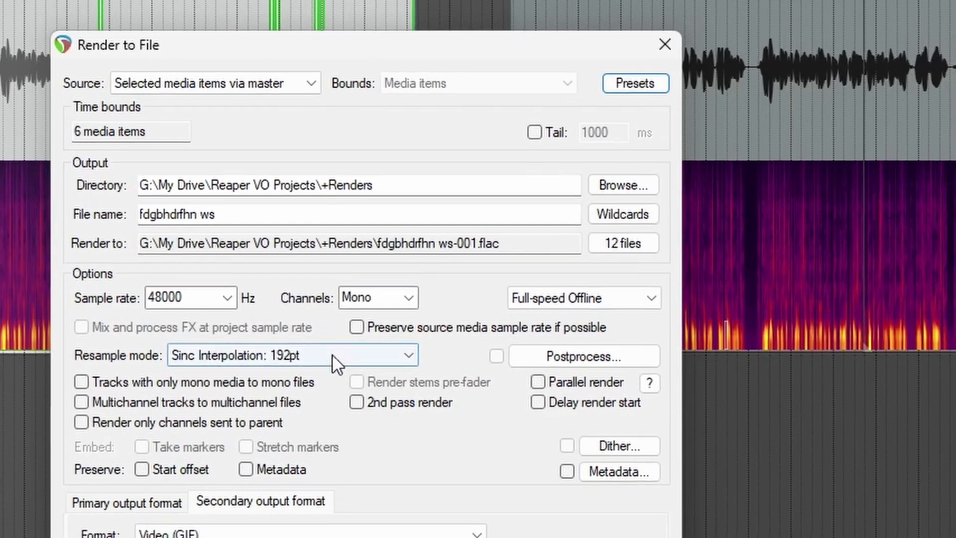
# Set the render channels to Stereo and choose a different sample rate
pyautogui.click(378, 298)
pyautogui.click(349, 342)
pyautogui.click(189, 298)
pyautogui.click(189, 361)
# Load the saved all-settings render preset and check its primary and secondary output formats
pyautogui.click(642, 87)
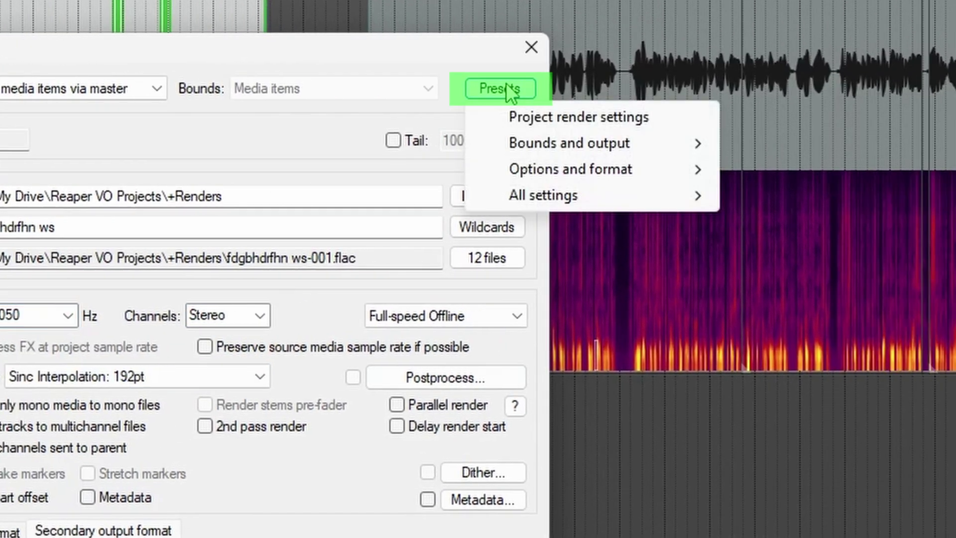
pyautogui.moveTo(543, 195)
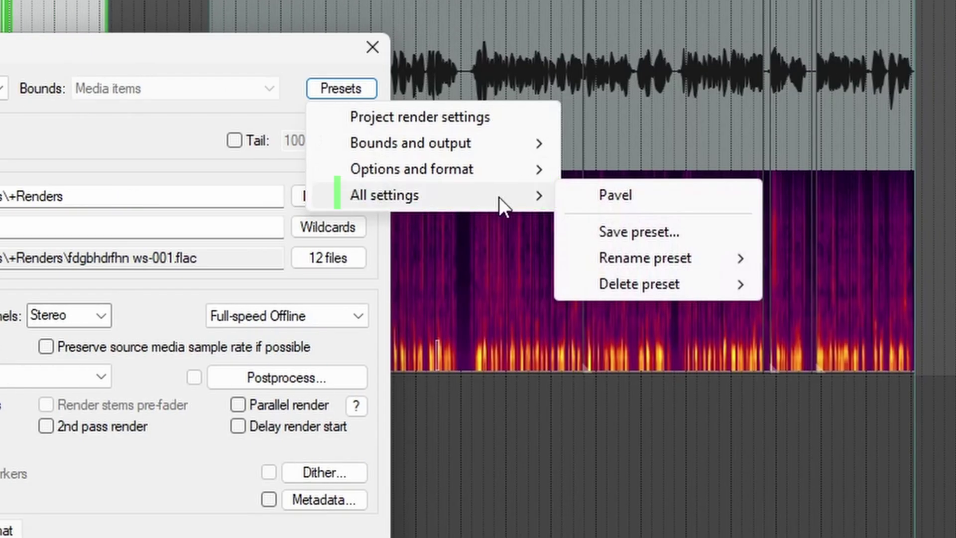
pyautogui.click(633, 199)
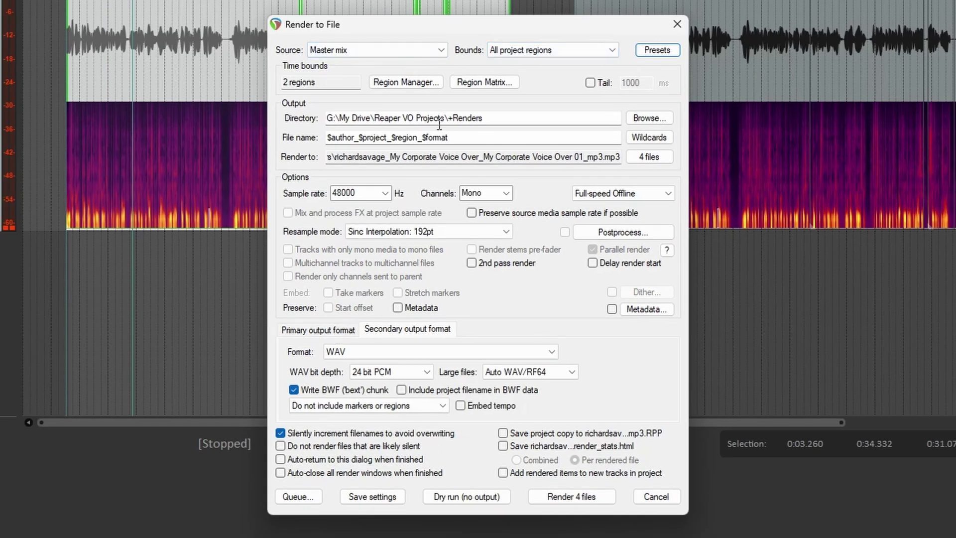
pyautogui.click(328, 331)
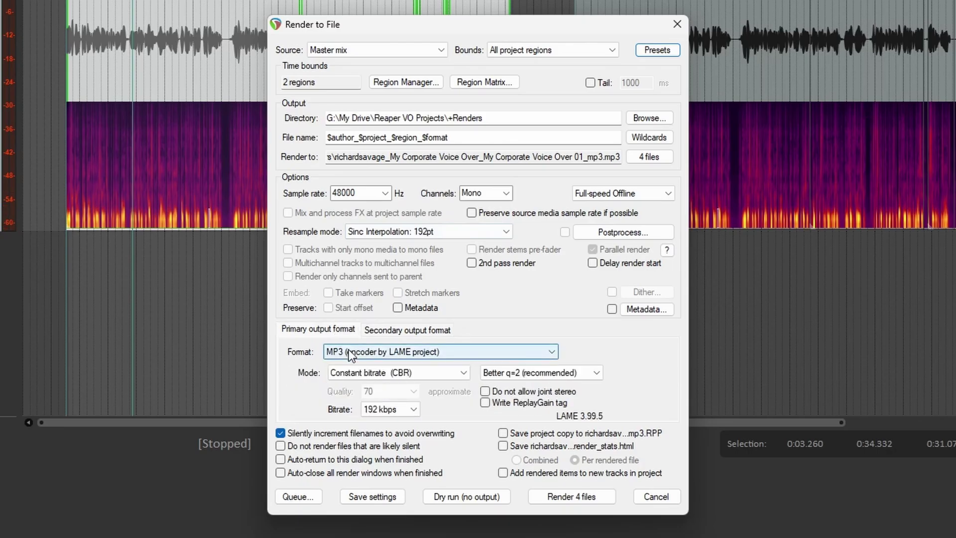
pyautogui.click(397, 328)
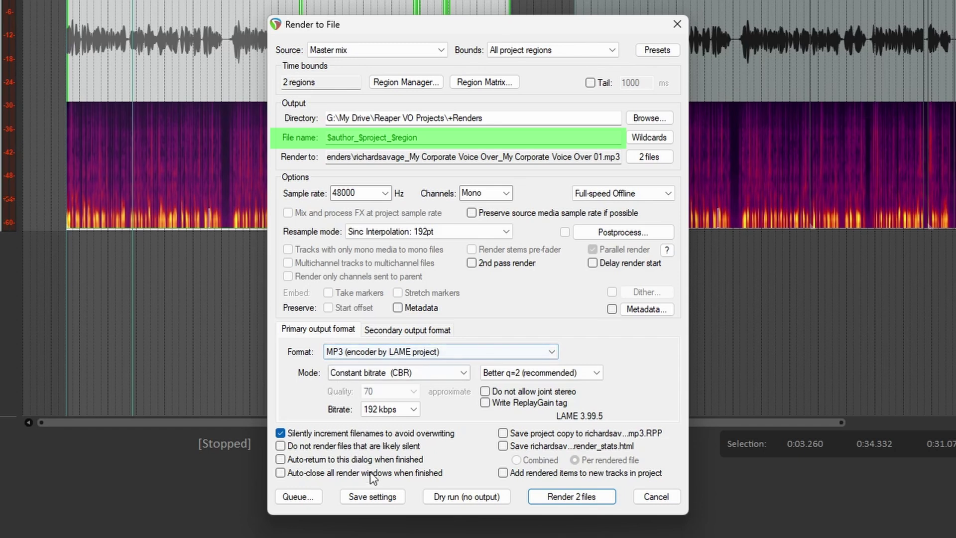
# Save the render settings with the project and close the Render to File dialog
pyautogui.click(384, 502)
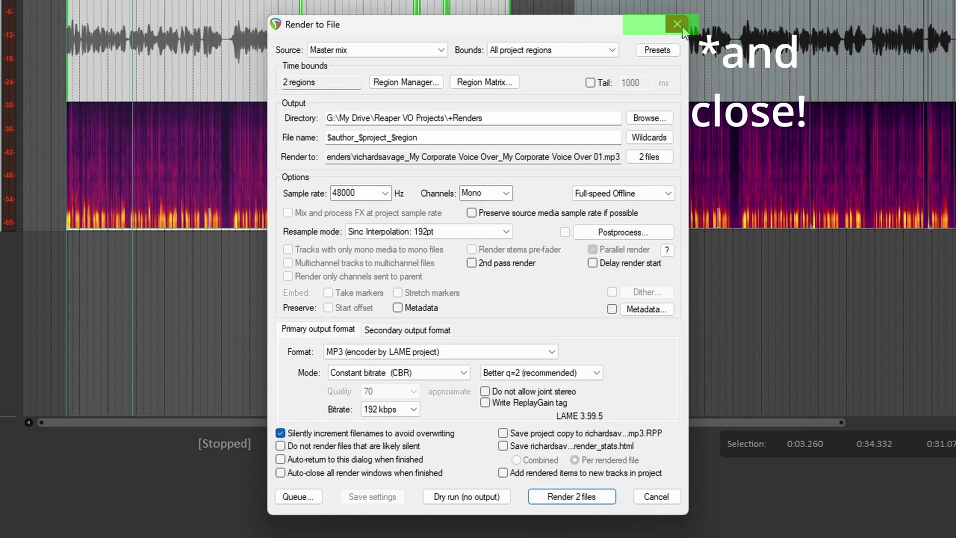
pyautogui.click(677, 24)
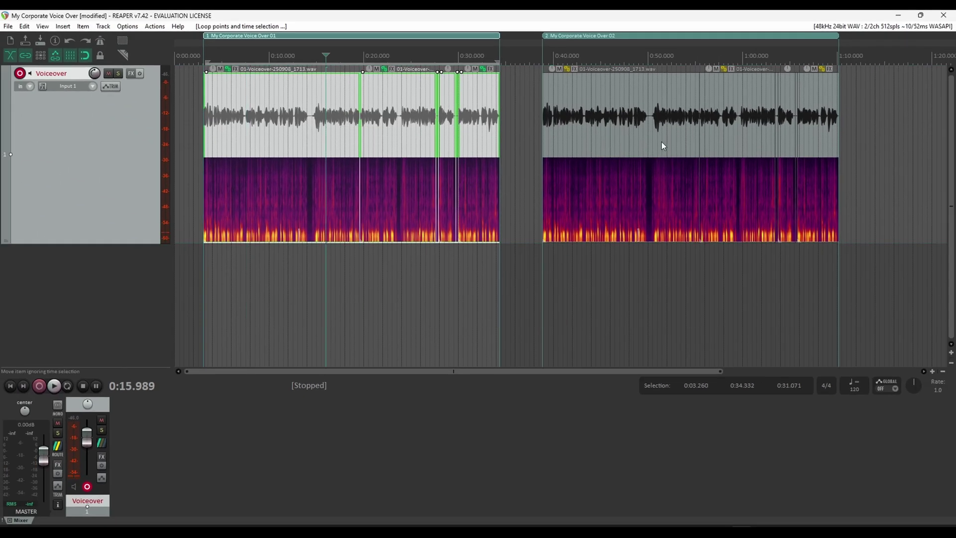
# Delete all media items from the Voiceover track and remove both voice-over regions from the timeline
pyautogui.hotkey('ctrl', 'a')
pyautogui.press('Delete')
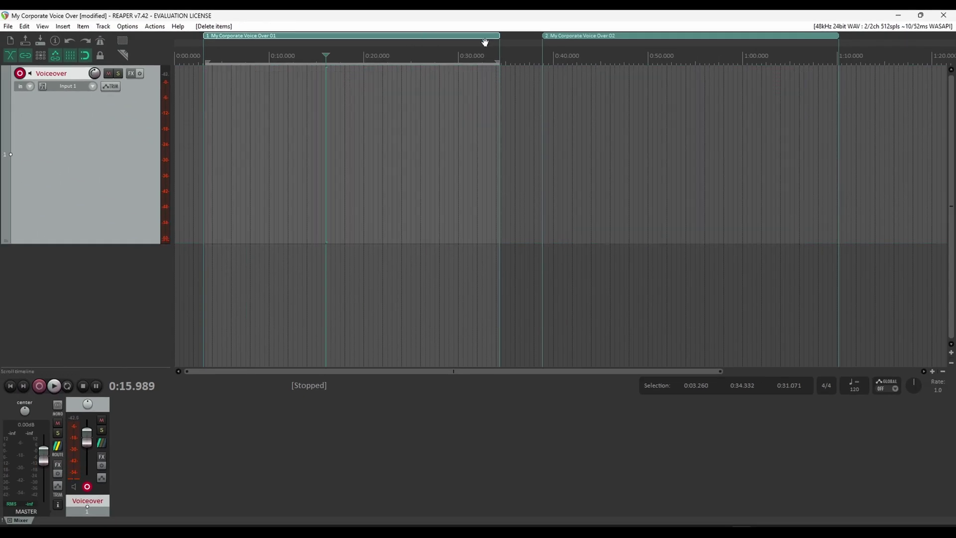
pyautogui.rightClick(637, 35)
pyautogui.click(673, 61)
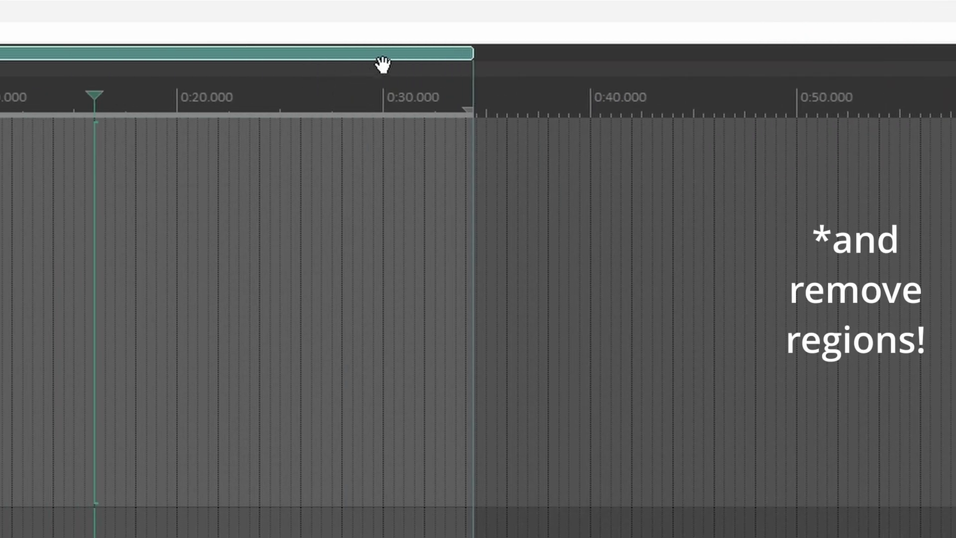
pyautogui.rightClick(383, 58)
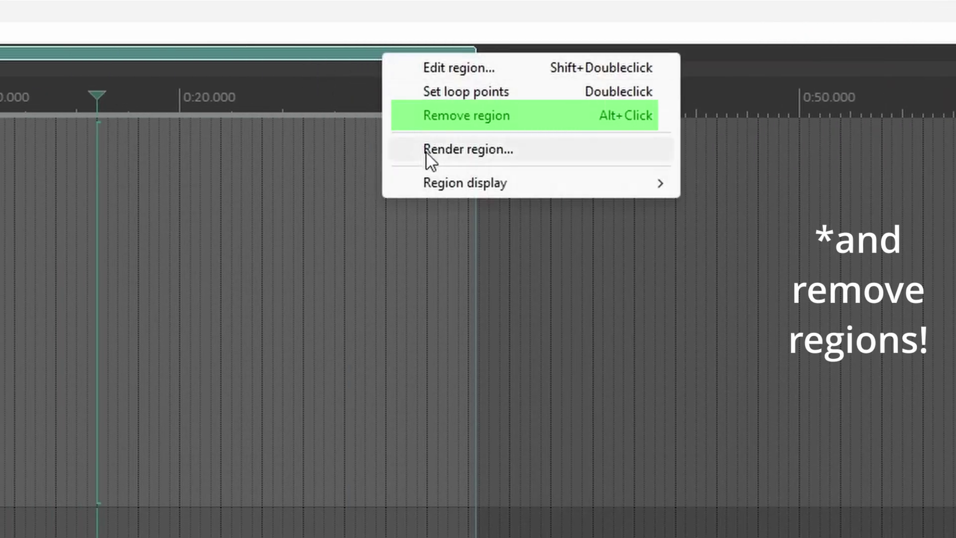
pyautogui.click(439, 116)
# Save the emptied project as a project template, replacing the existing My VO Template.rpp
pyautogui.click(14, 33)
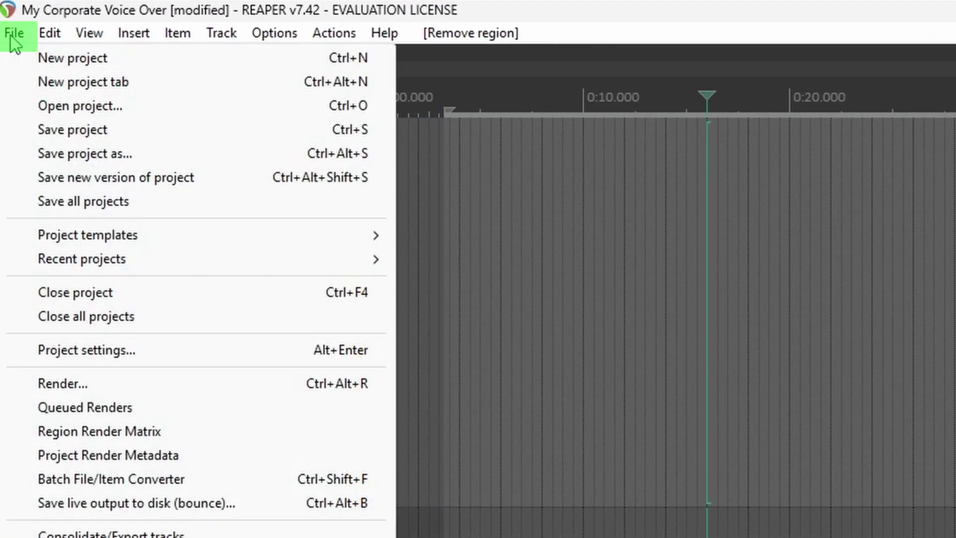
pyautogui.moveTo(118, 237)
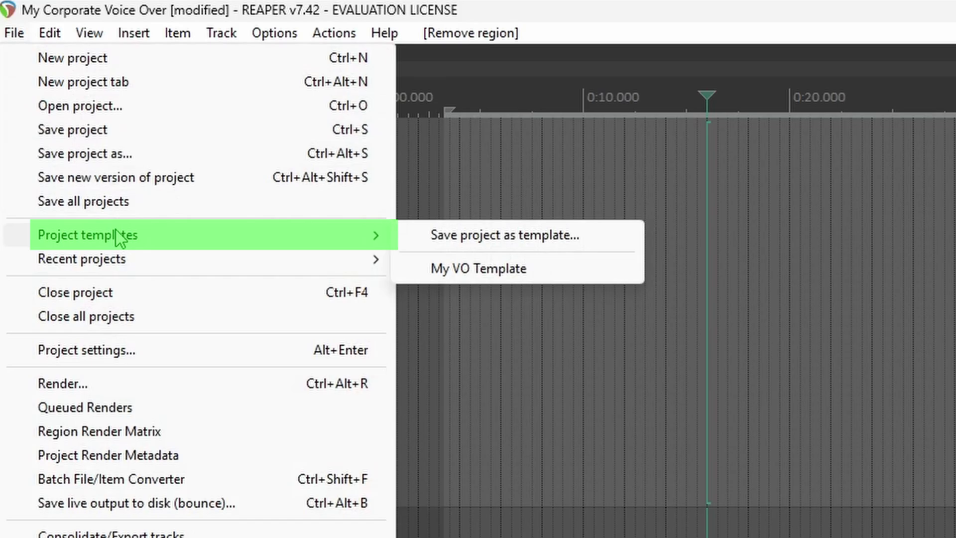
pyautogui.click(482, 235)
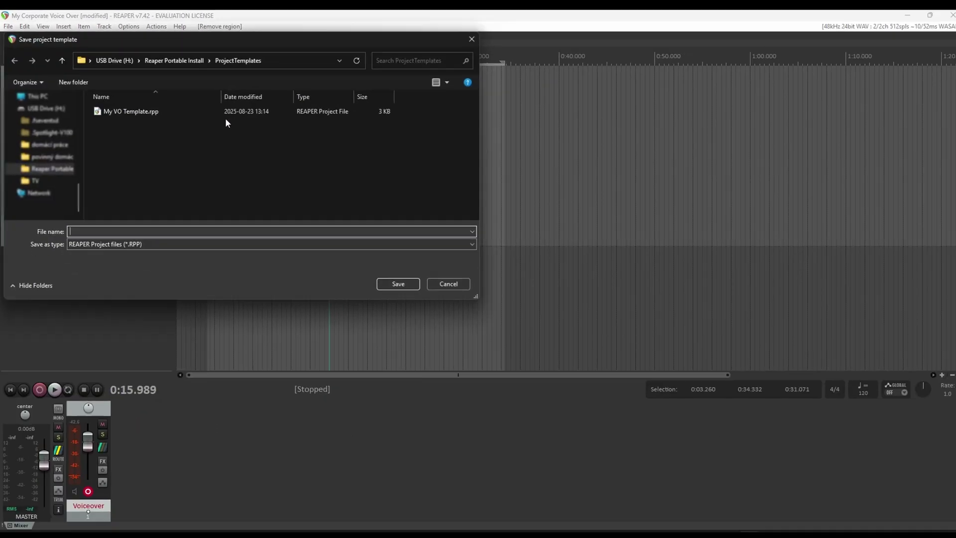
pyautogui.click(135, 114)
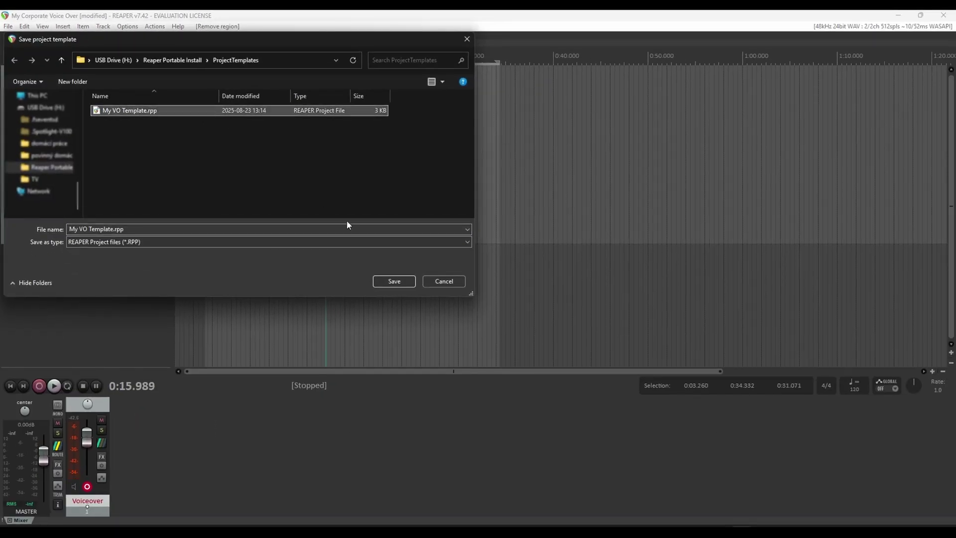
pyautogui.click(397, 283)
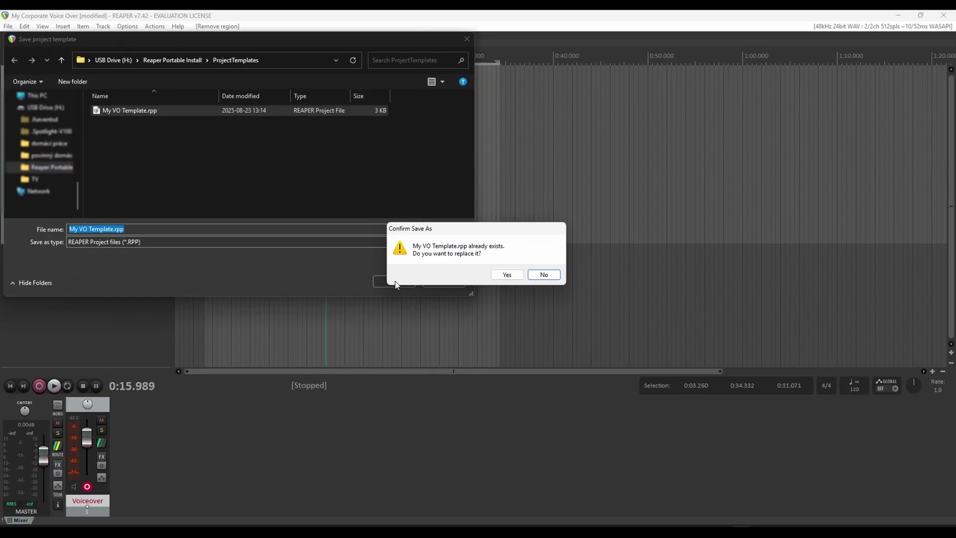
pyautogui.click(507, 275)
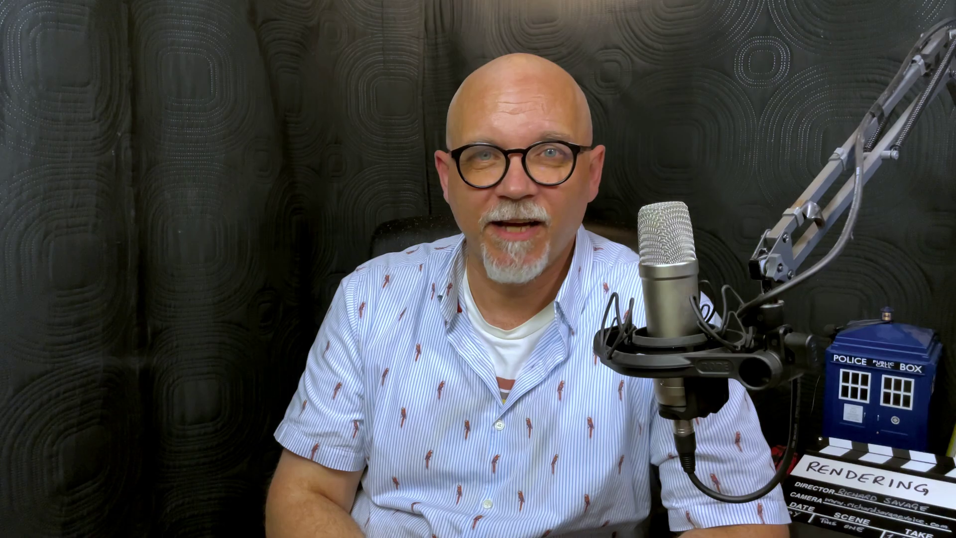